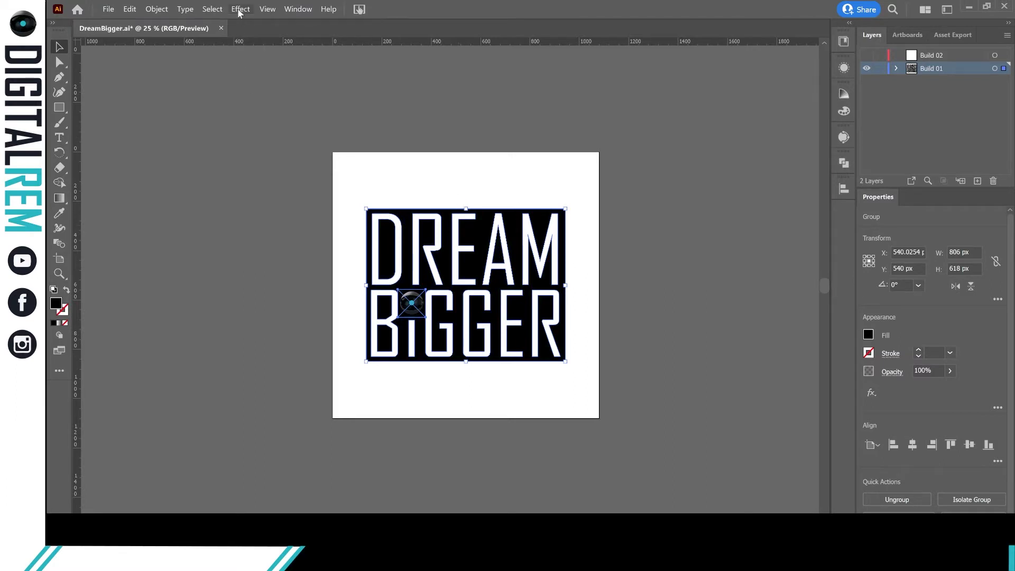
Show the Brushes panel and dock its Swatches, Brushes and Symbols group with the collapsed Color and Color Guide panels.
left_click(292, 10)
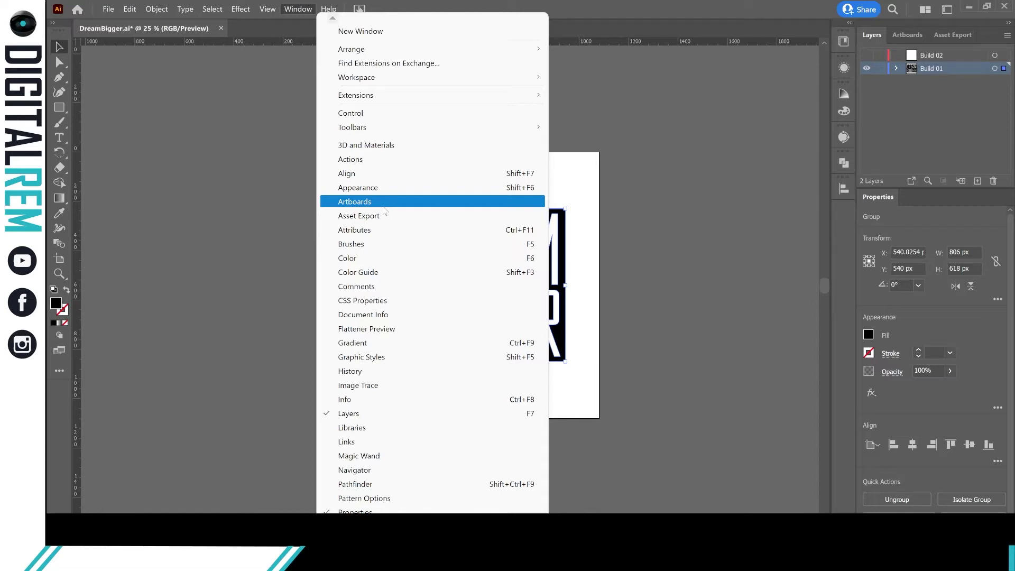
left_click(383, 249)
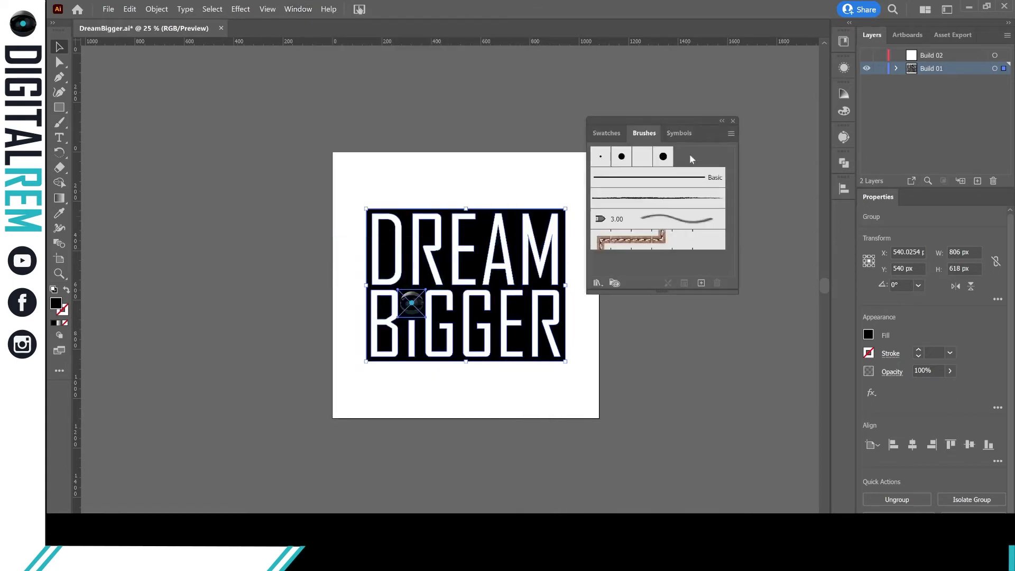
mouse_move(670, 118)
left_mouse_down()
mouse_move(848, 106)
mouse_move(843, 113)
left_mouse_up()
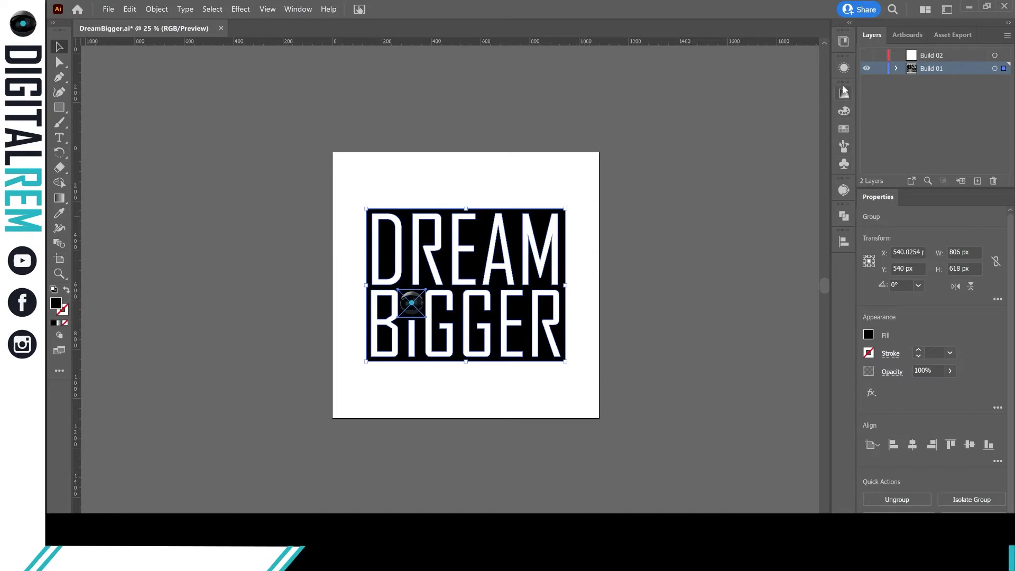
mouse_move(842, 82)
left_mouse_down()
mouse_move(788, 100)
mouse_move(830, 91)
left_mouse_up()
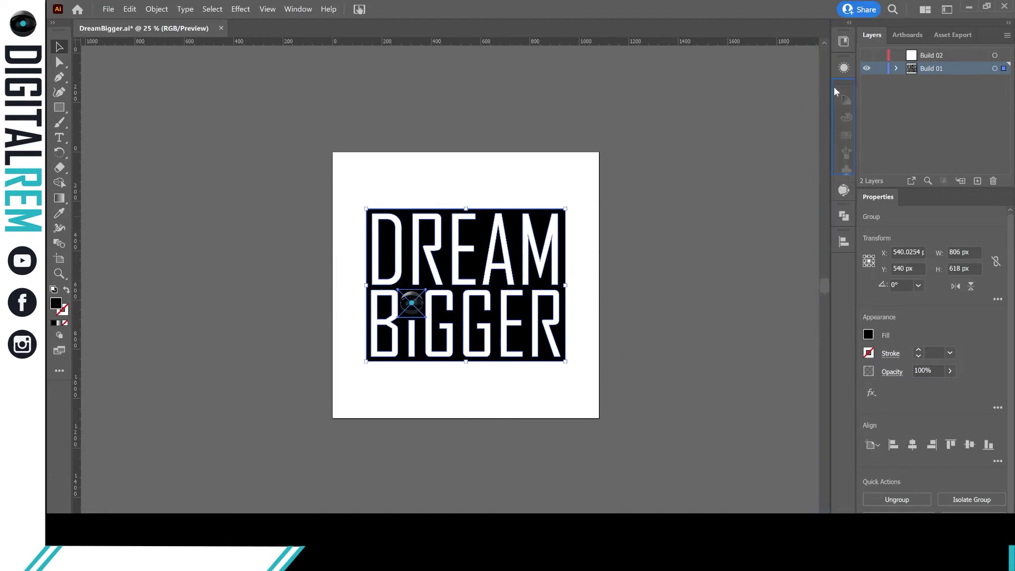
Expand the Color Guide panel, show the Gradient panel and dock Gradient into the same color panel group.
left_click(298, 9)
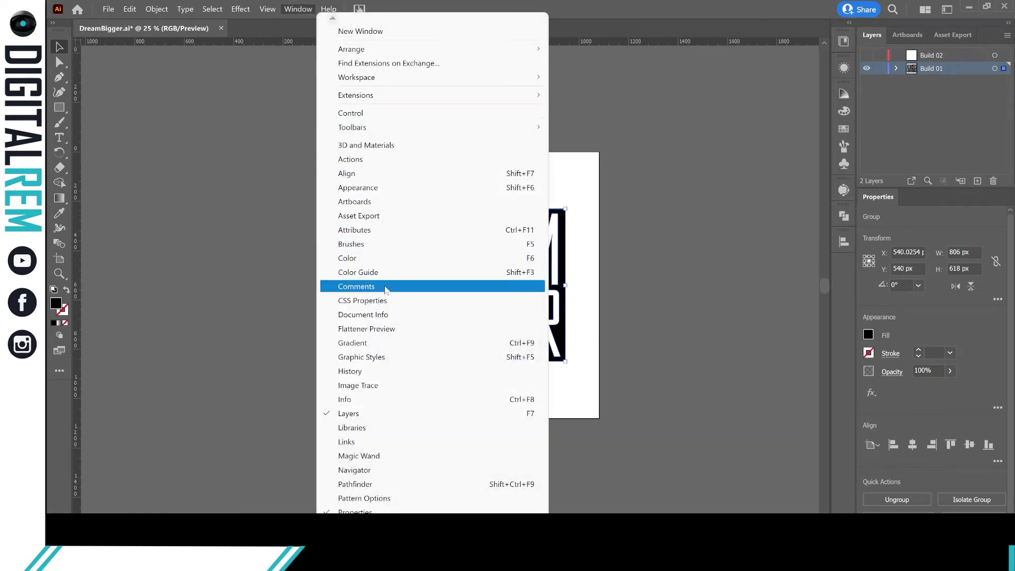
left_click(395, 273)
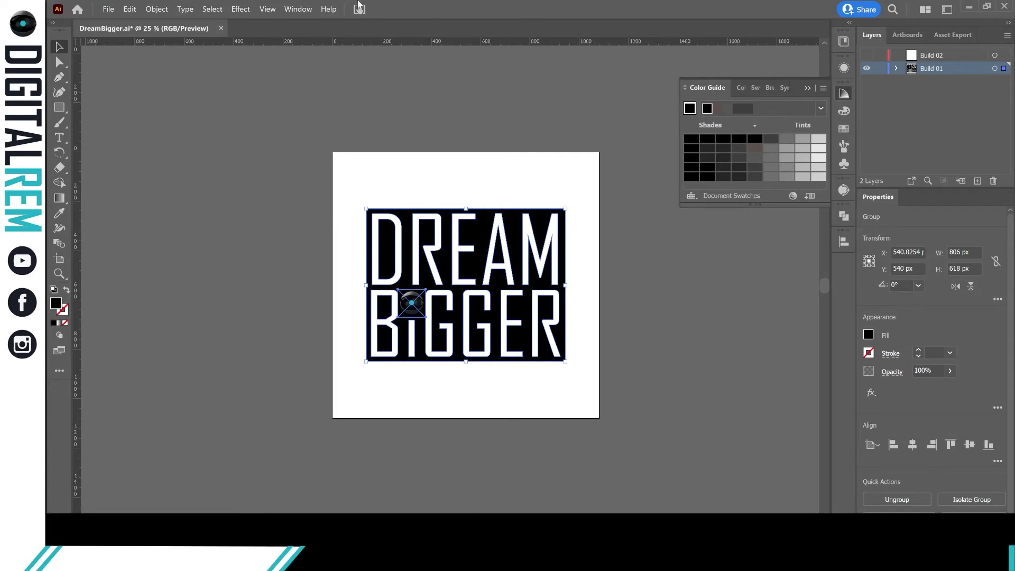
left_click(241, 9)
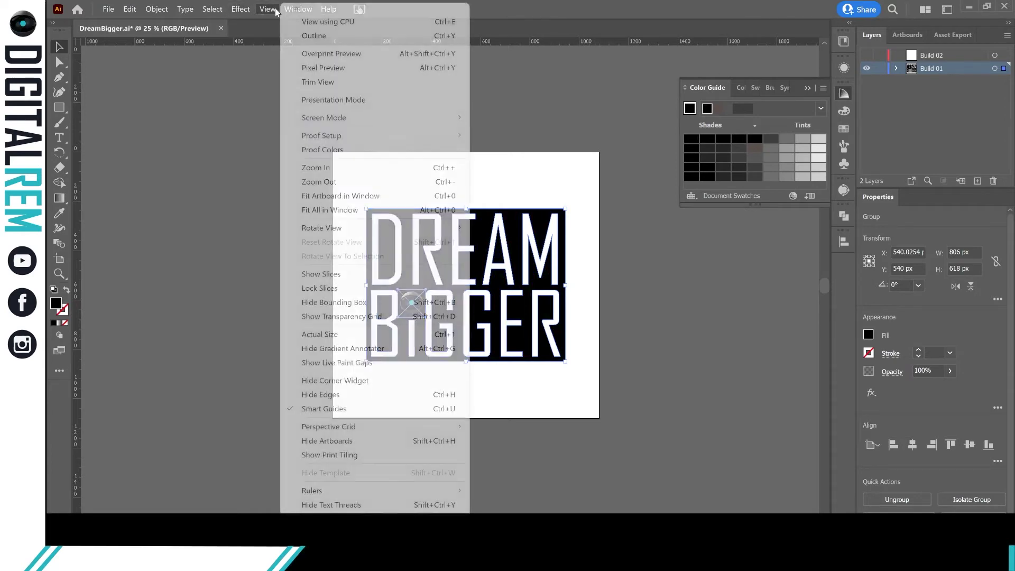
left_click(270, 10)
left_click(292, 9)
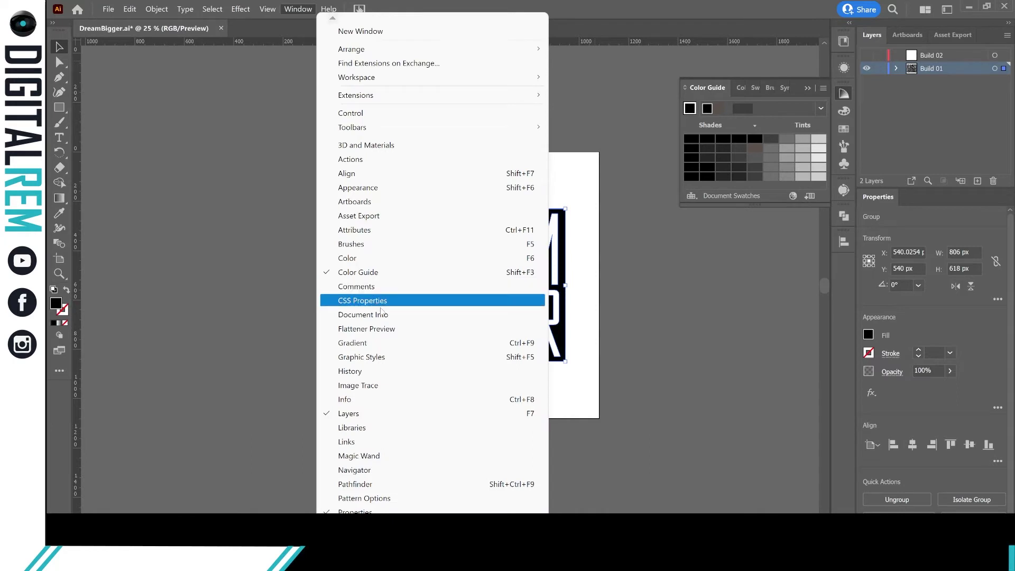
left_click(387, 345)
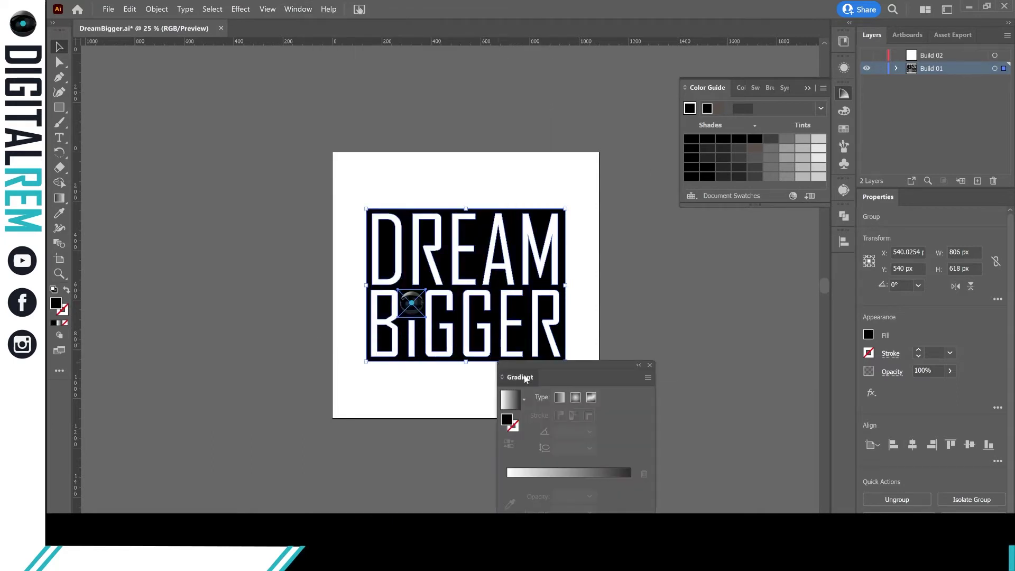
left_click_drag(525, 378, 845, 127)
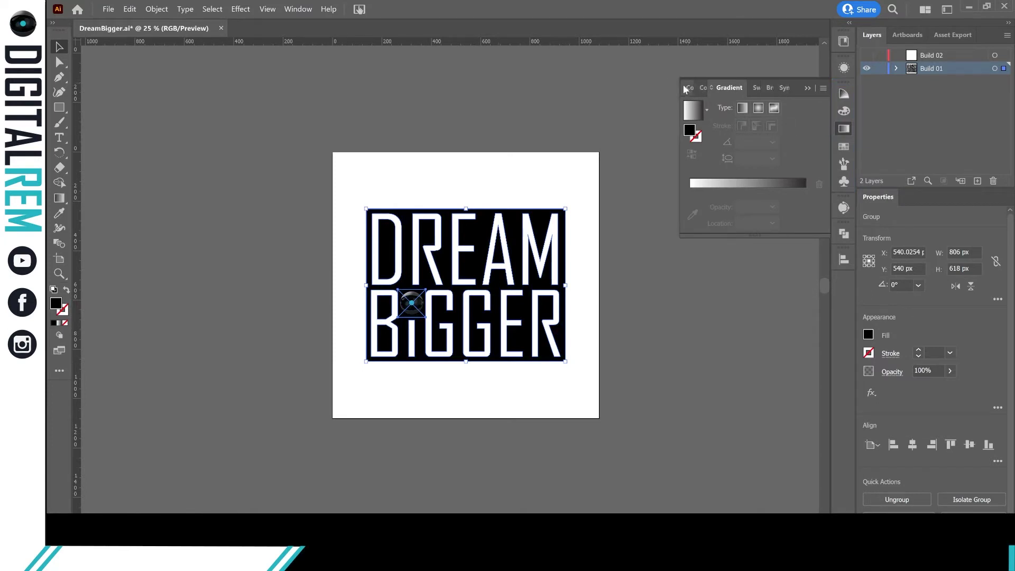
Widen the docked panel group to review Color Guide, Color, Gradient, Swatches, Brushes and Symbols, and collapse it.
left_click_drag(678, 80, 545, 90)
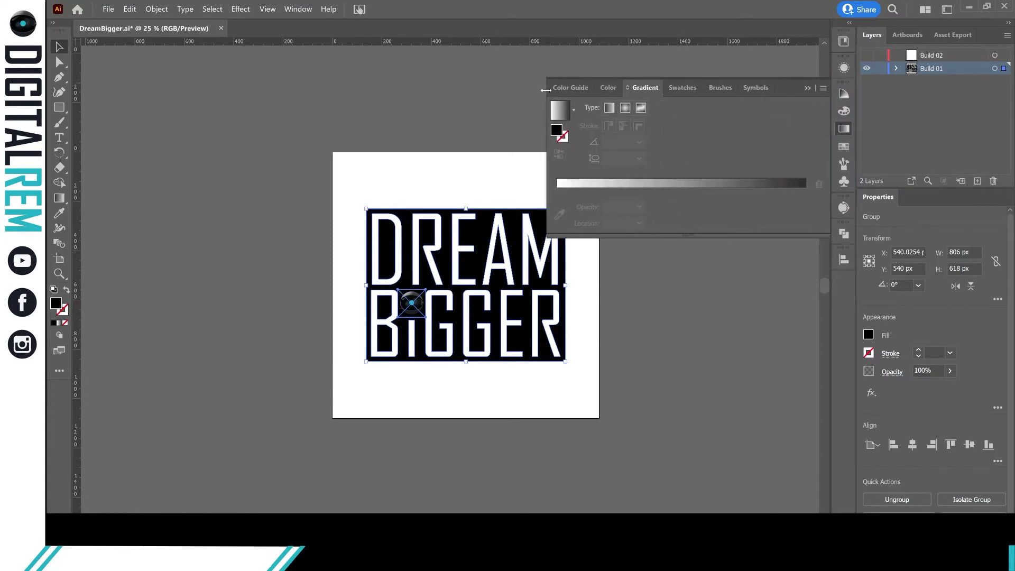
left_click(572, 88)
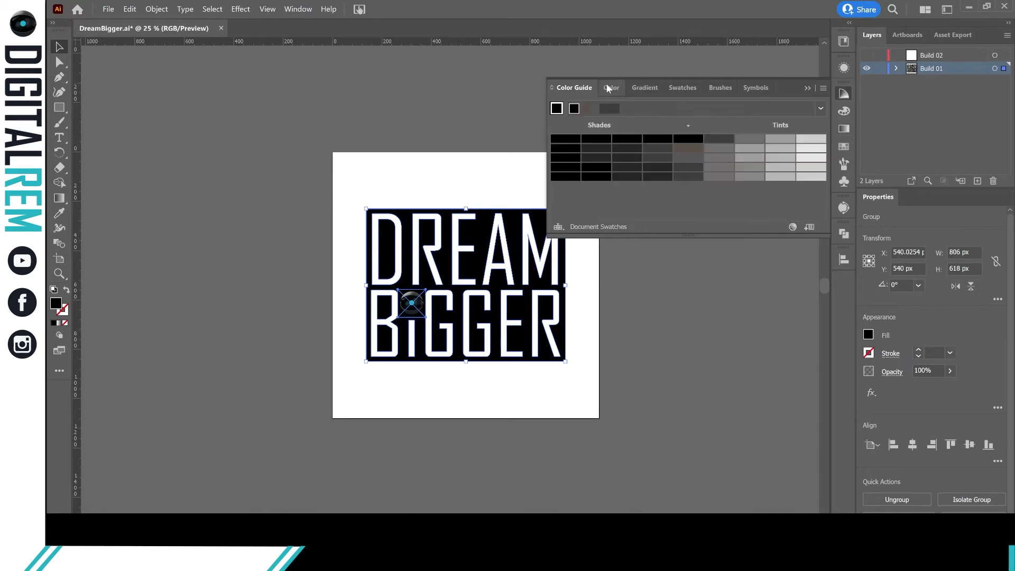
left_click(623, 85)
left_click(645, 87)
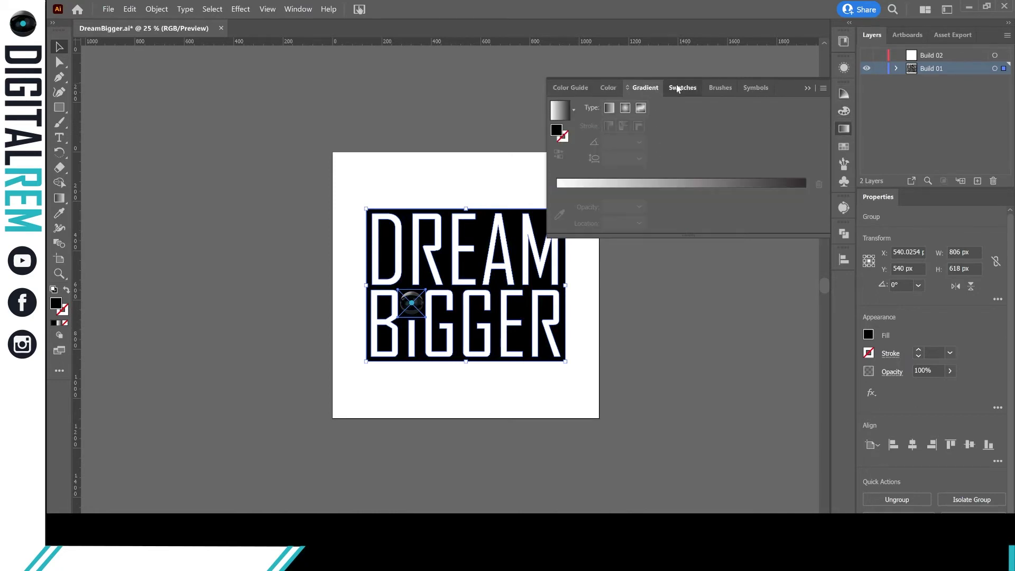
left_click(680, 88)
left_click(715, 88)
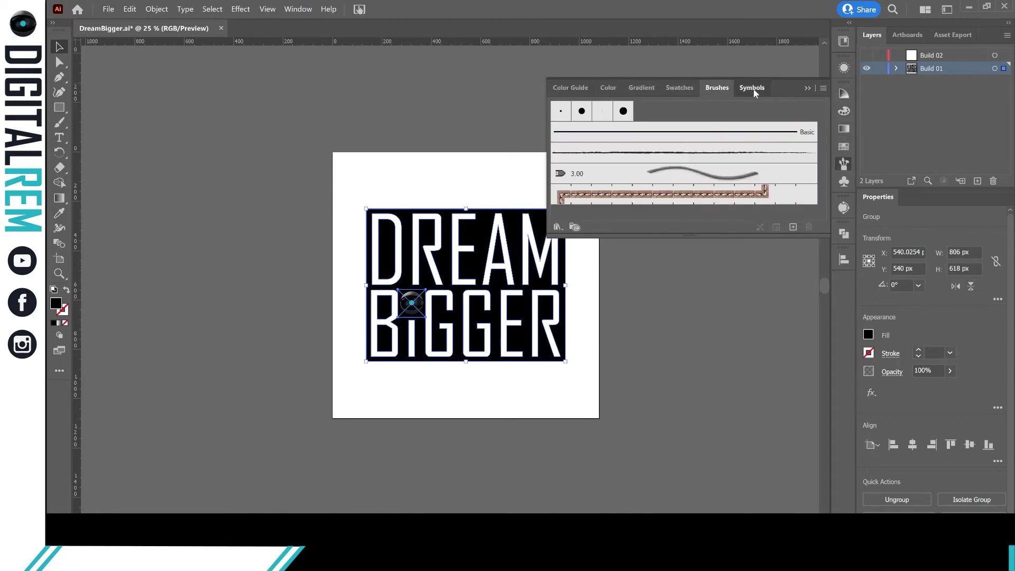
left_click(747, 88)
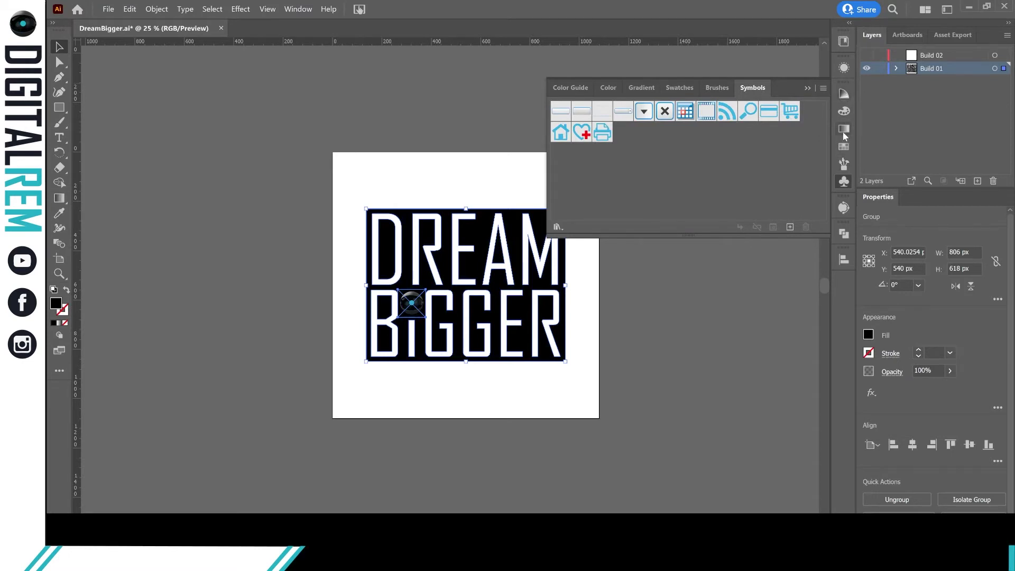
left_click(809, 88)
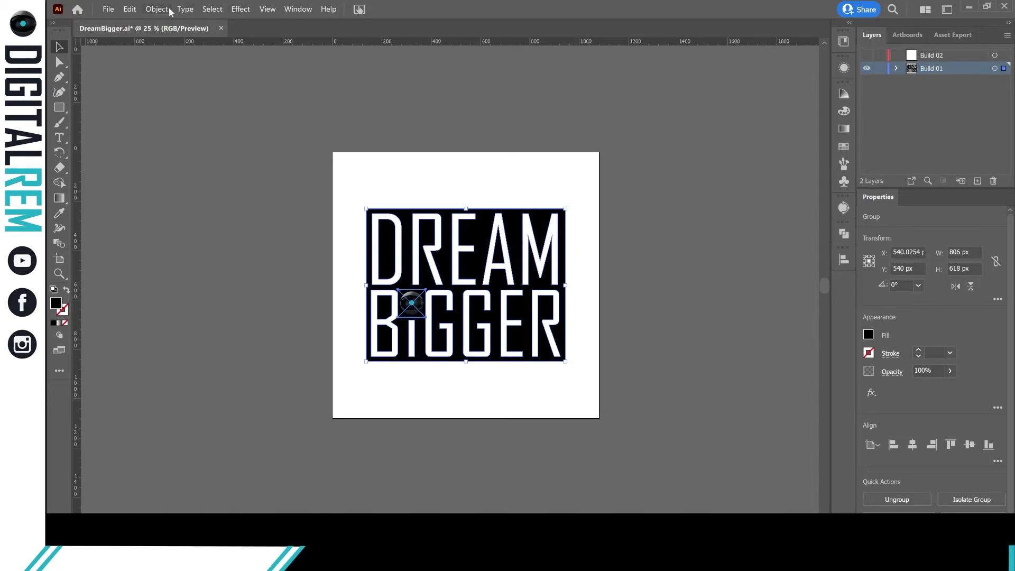
Expand the Libraries panel, and view the Navigator panel and close it.
left_click(296, 9)
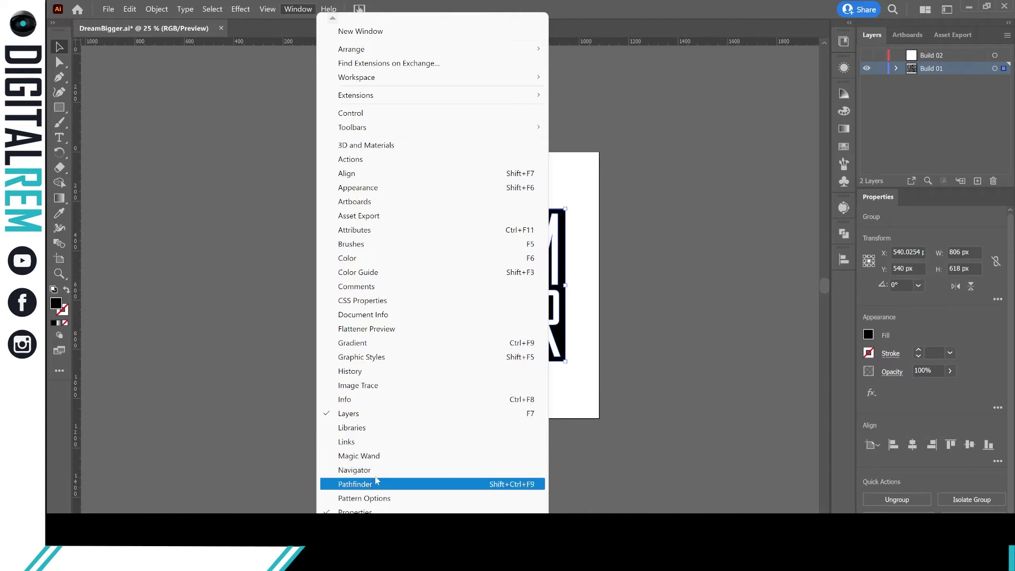
left_click(387, 430)
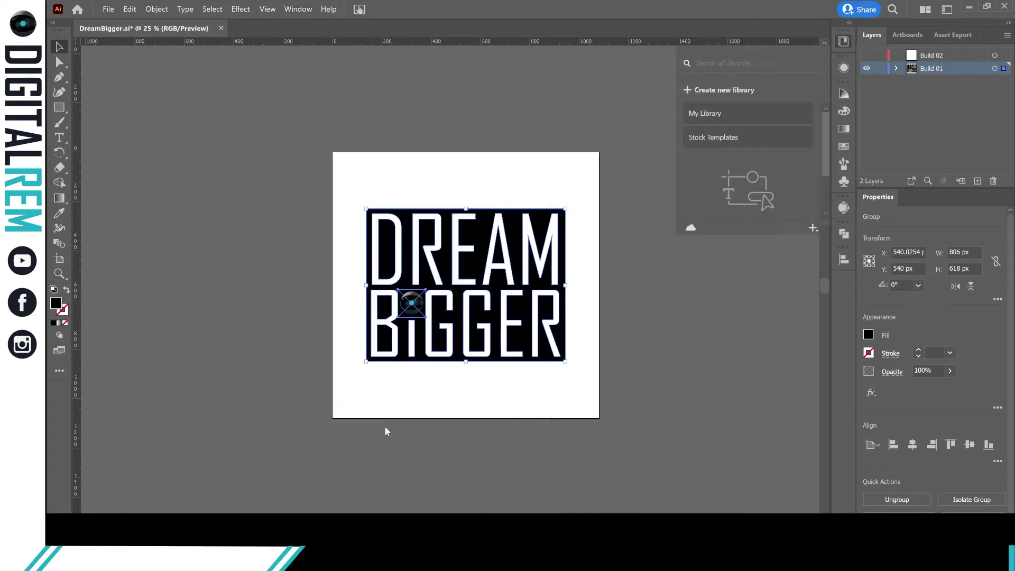
left_click(297, 9)
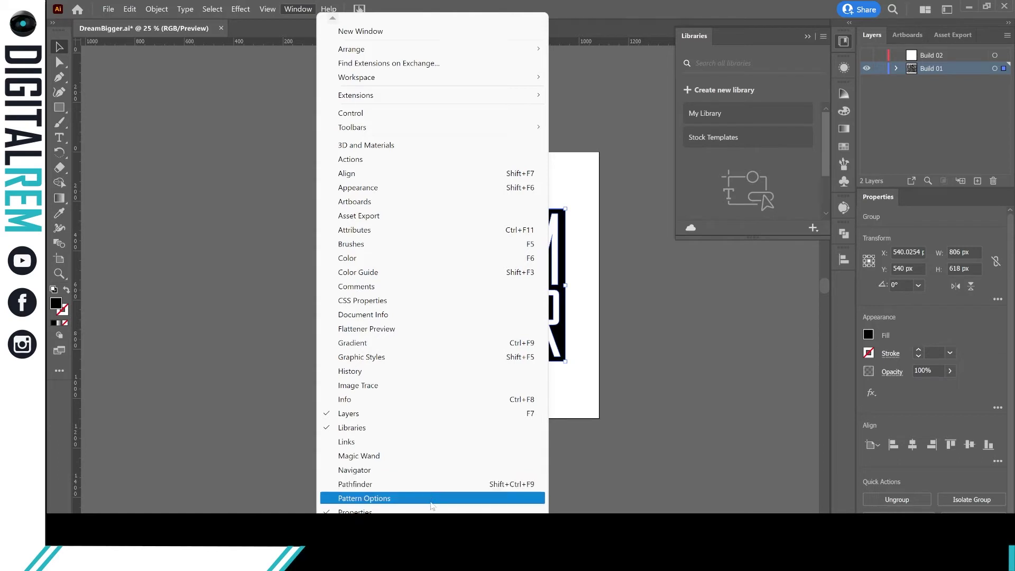
left_click(419, 472)
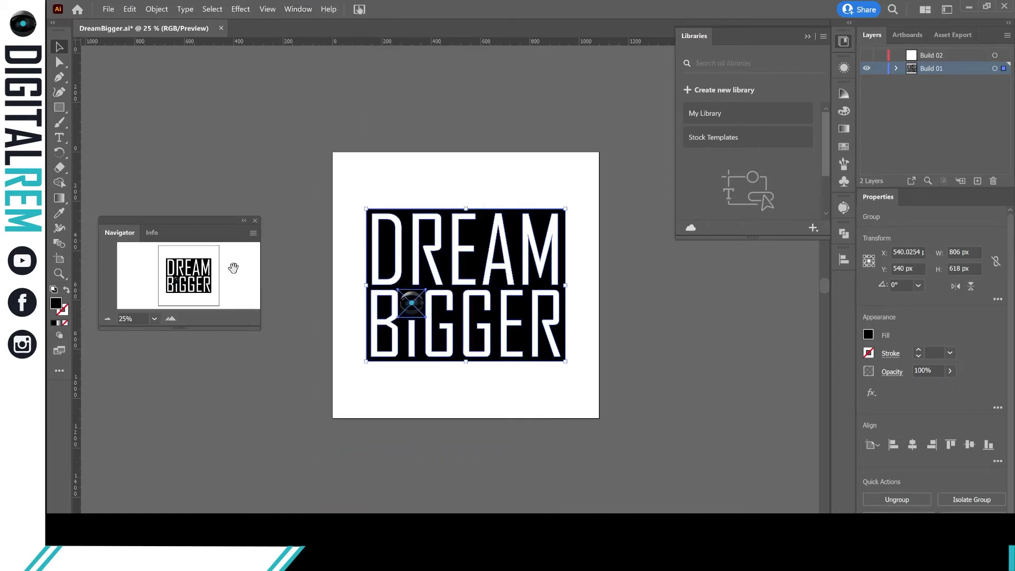
left_click(255, 220)
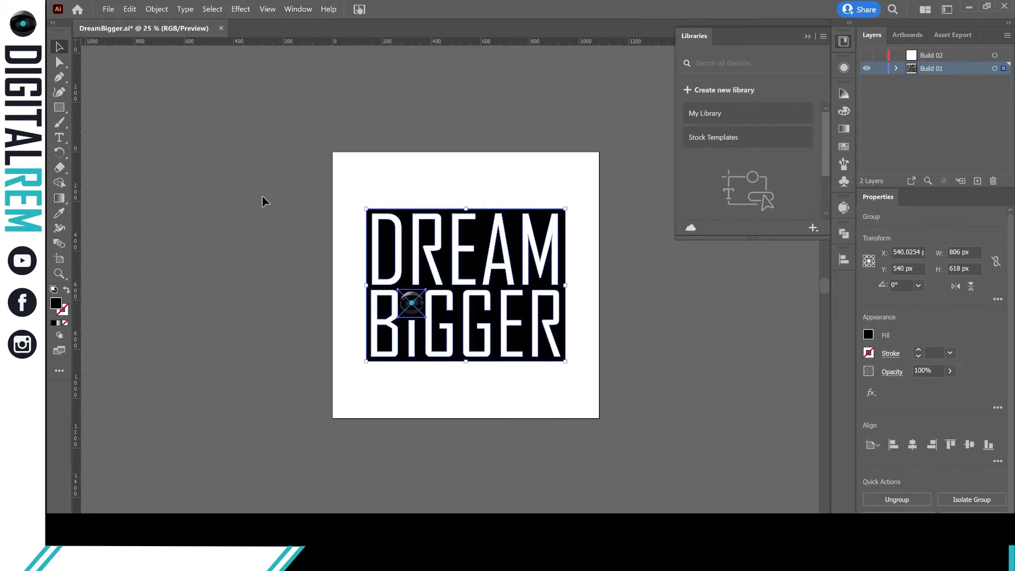
Collapse the Libraries panel and compare the Properties options with the DREAM BIGGER artwork selected and deselected.
left_click(294, 8)
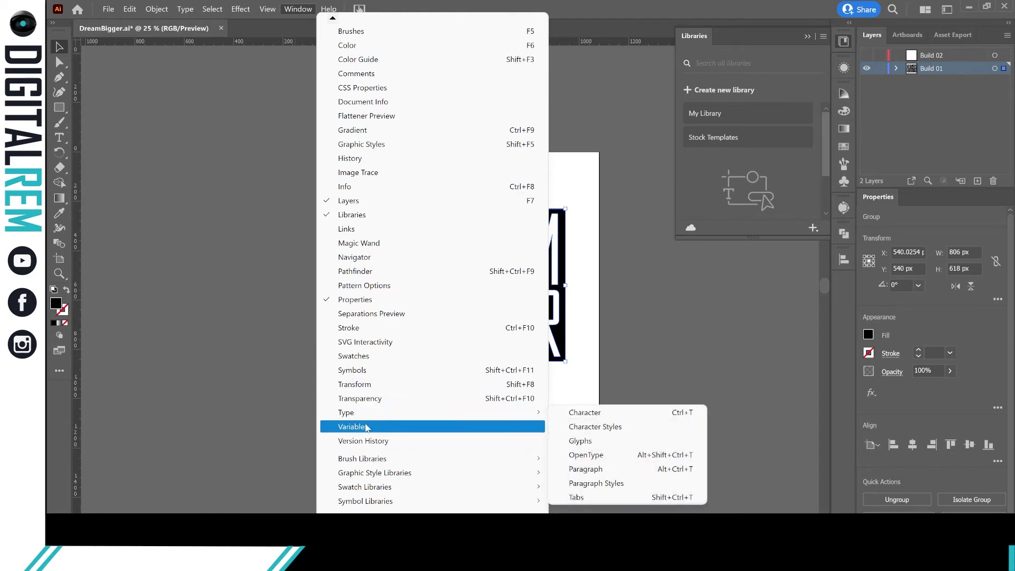
left_click(667, 366)
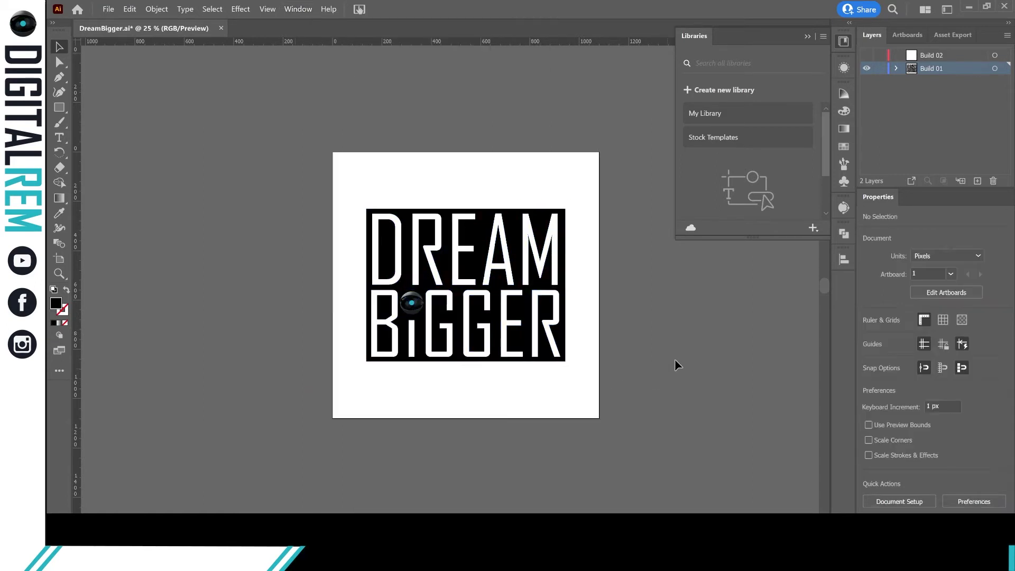
left_click(805, 37)
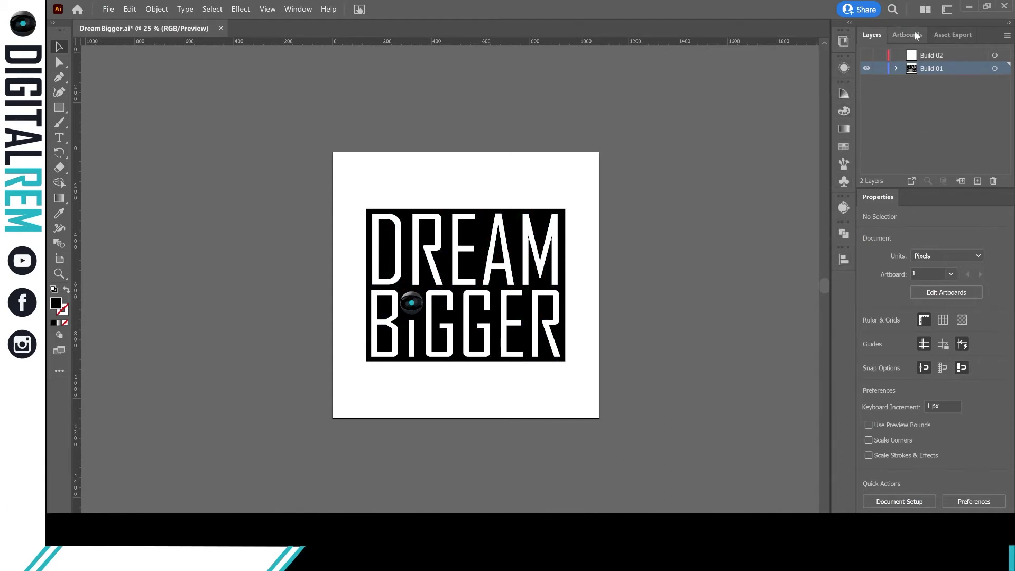
left_click(546, 278)
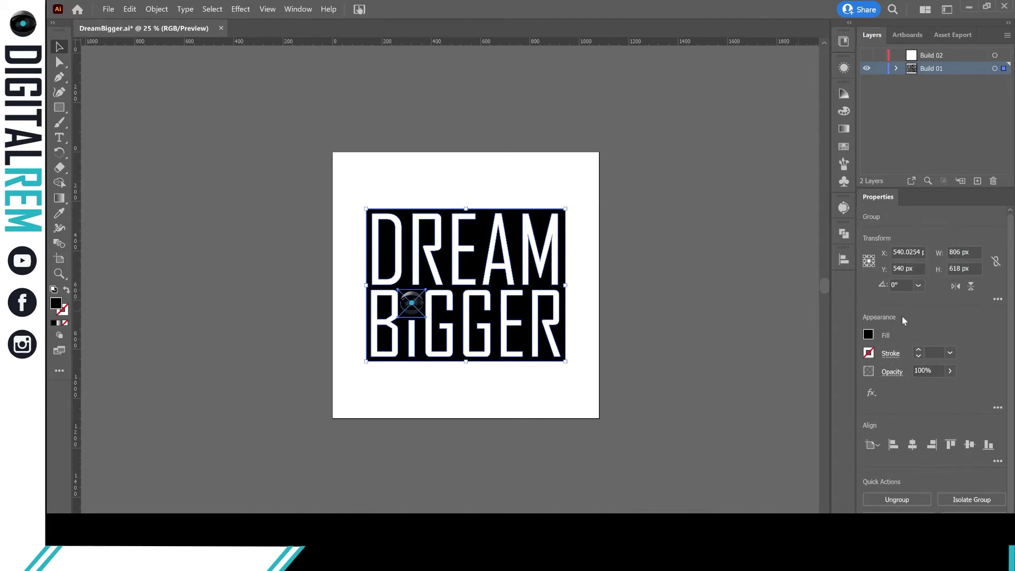
left_click(576, 224)
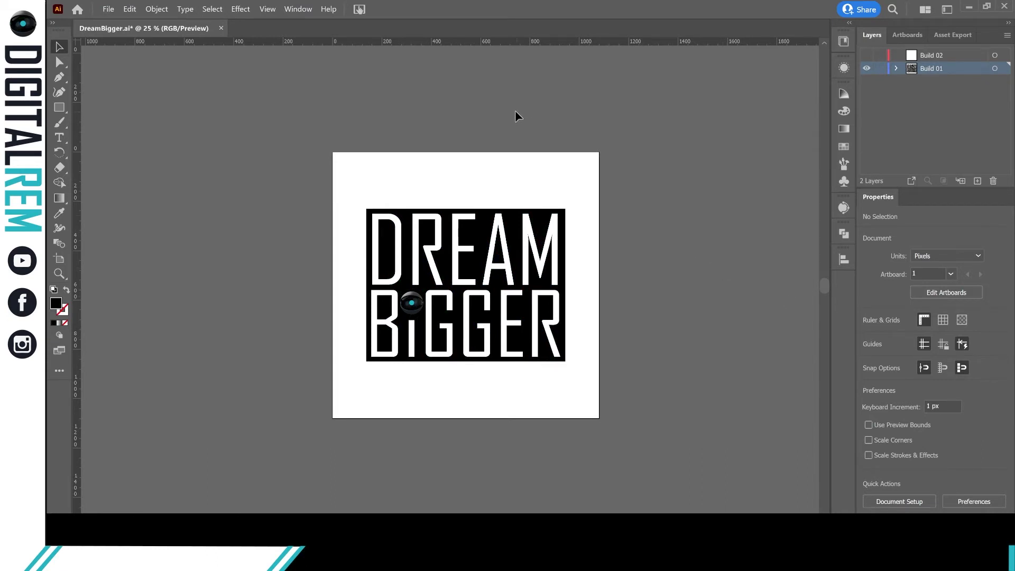
Inspect the saved DREM Workspace in Manage Workspaces, highlight its editable name, and close the dialog without renaming it.
left_click(296, 9)
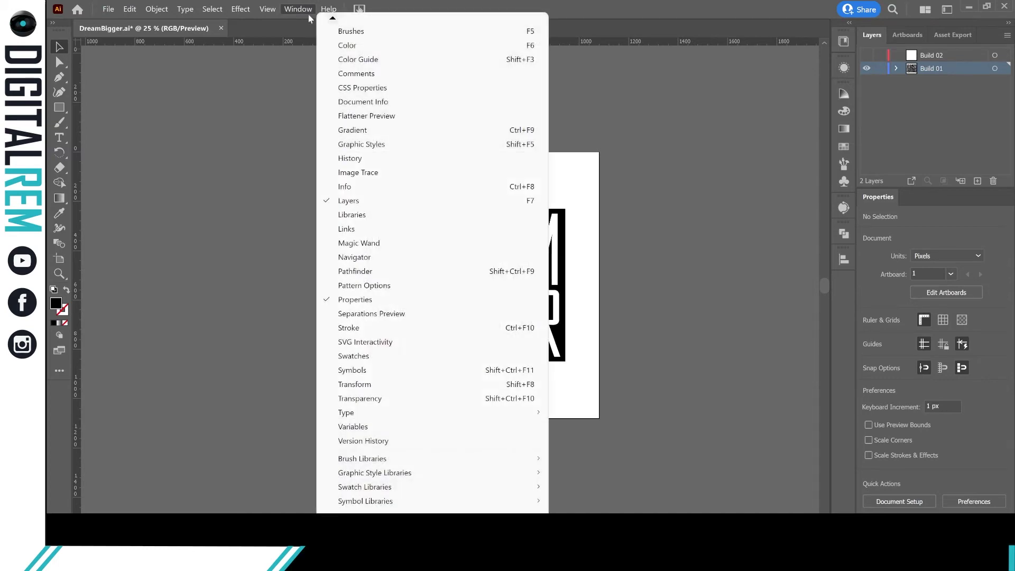
mouse_move(332, 19)
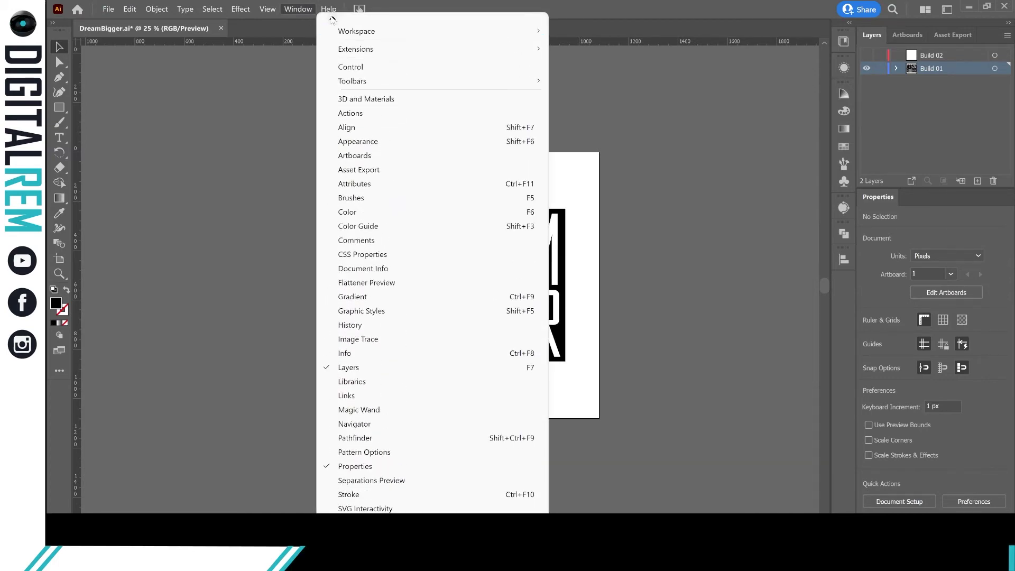
mouse_move(351, 65)
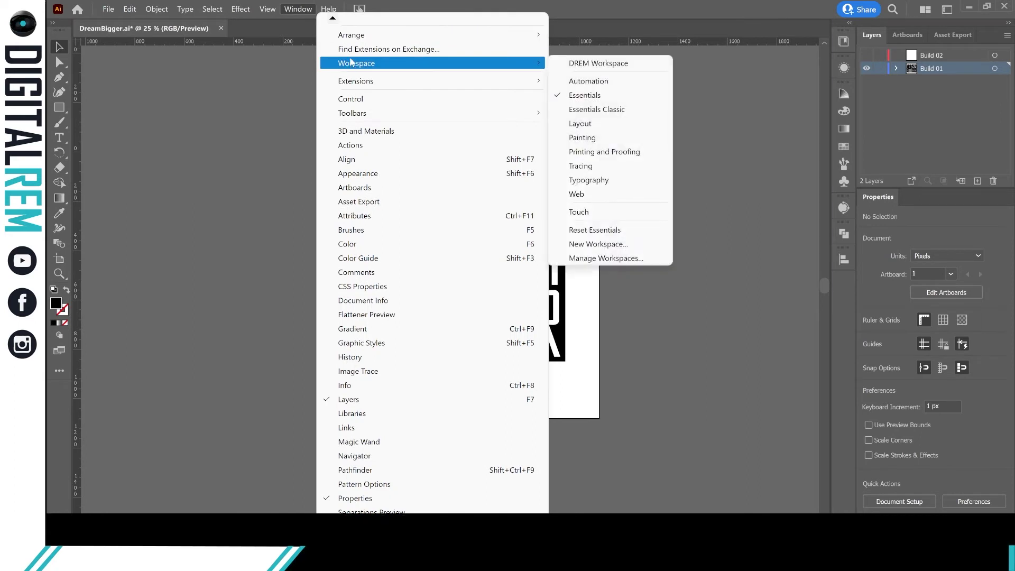
left_click(643, 264)
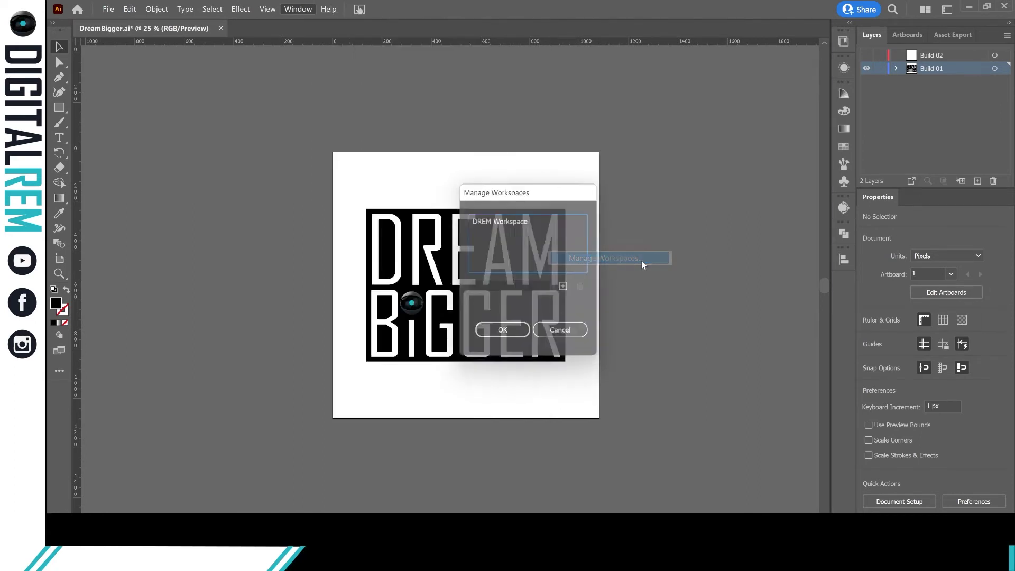
left_click(519, 220)
left_click_drag(535, 294, 464, 292)
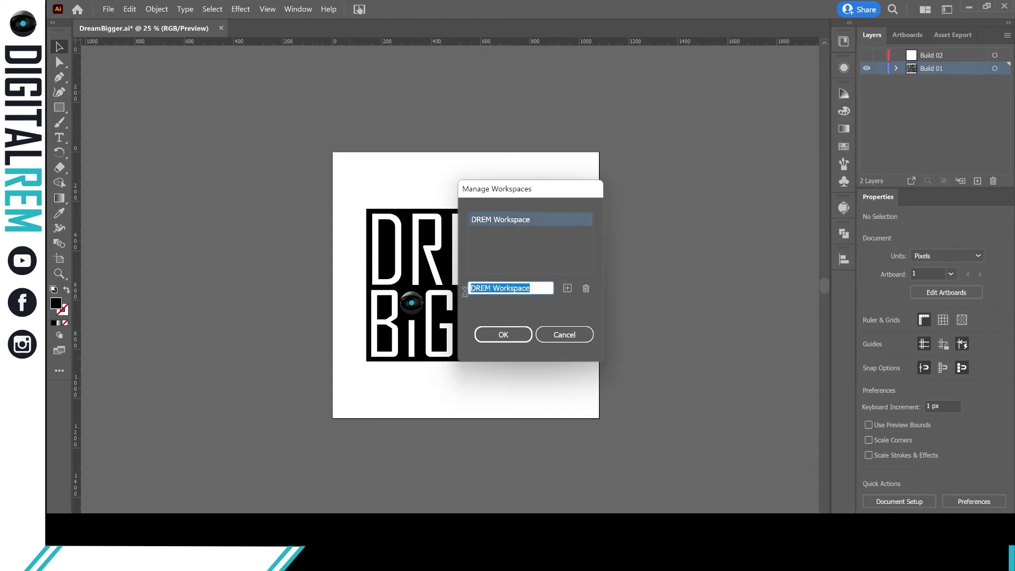
left_click(503, 334)
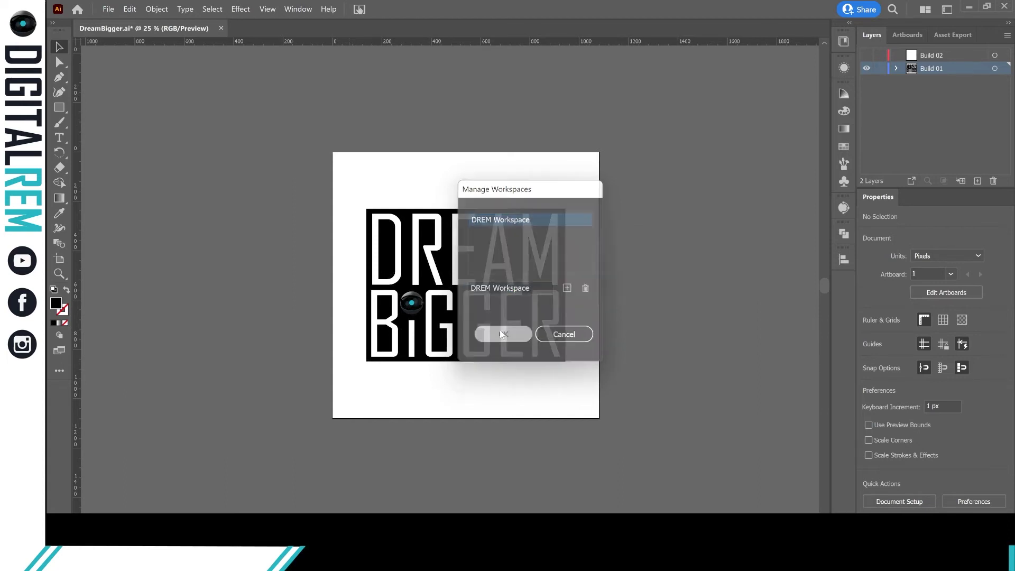
Save the current panel layout as a new workspace named DREM Workspace, overwriting the existing one of that name.
left_click(299, 7)
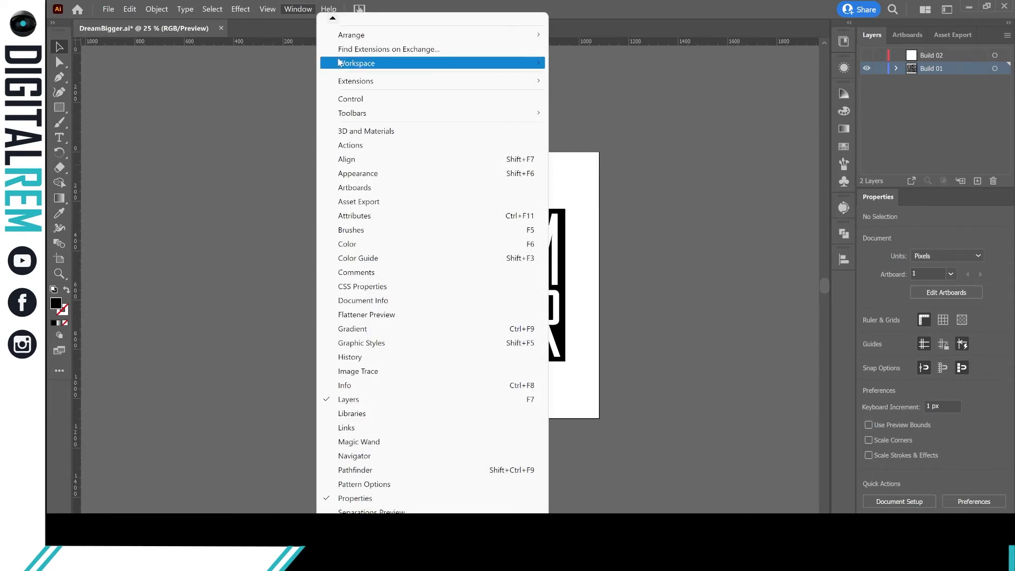
mouse_move(358, 65)
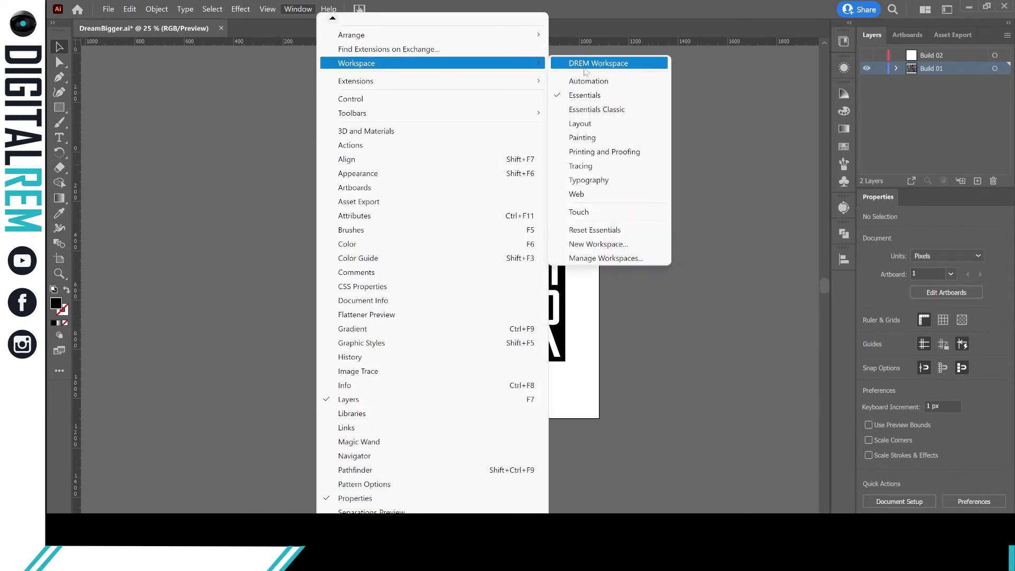
left_click(588, 244)
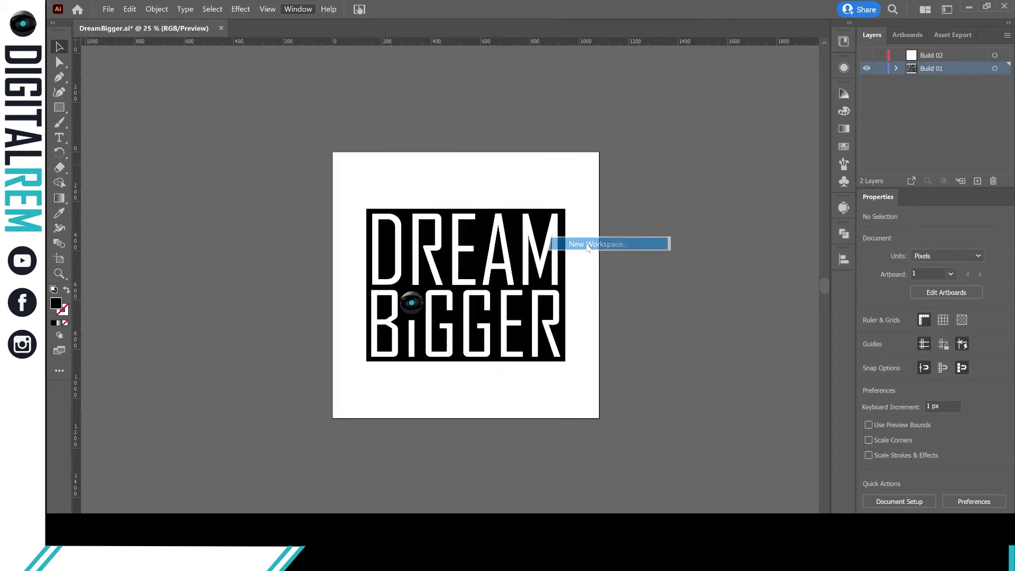
type("DREM Workspace")
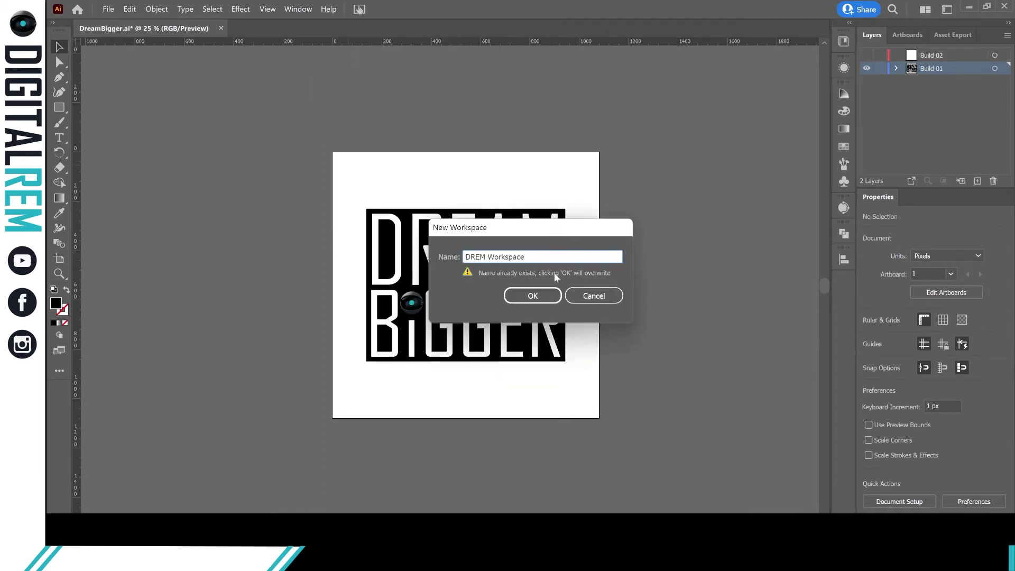
left_click(546, 297)
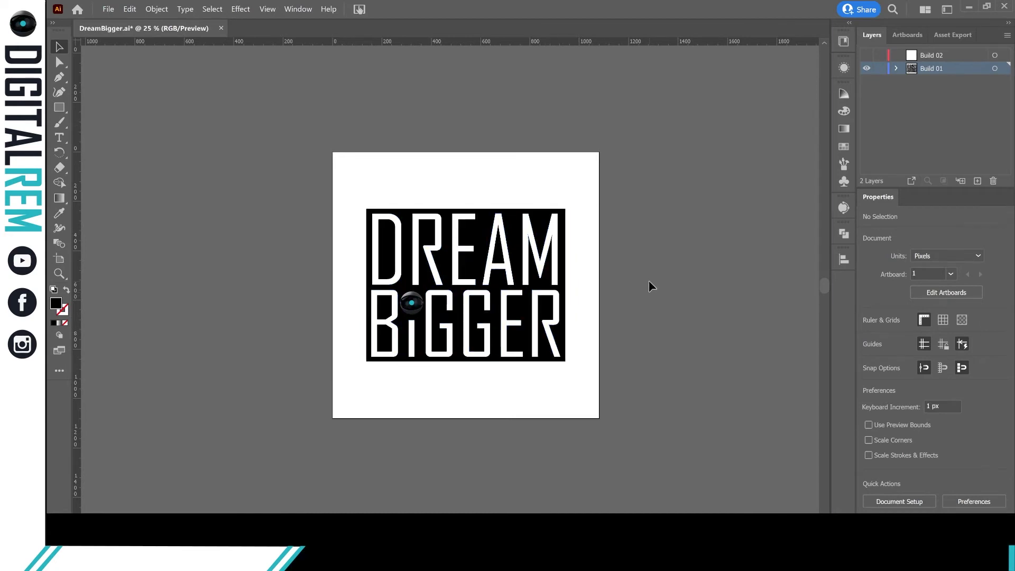
Switch to the Essentials workspace and reset it to its default panel layout.
left_click(298, 9)
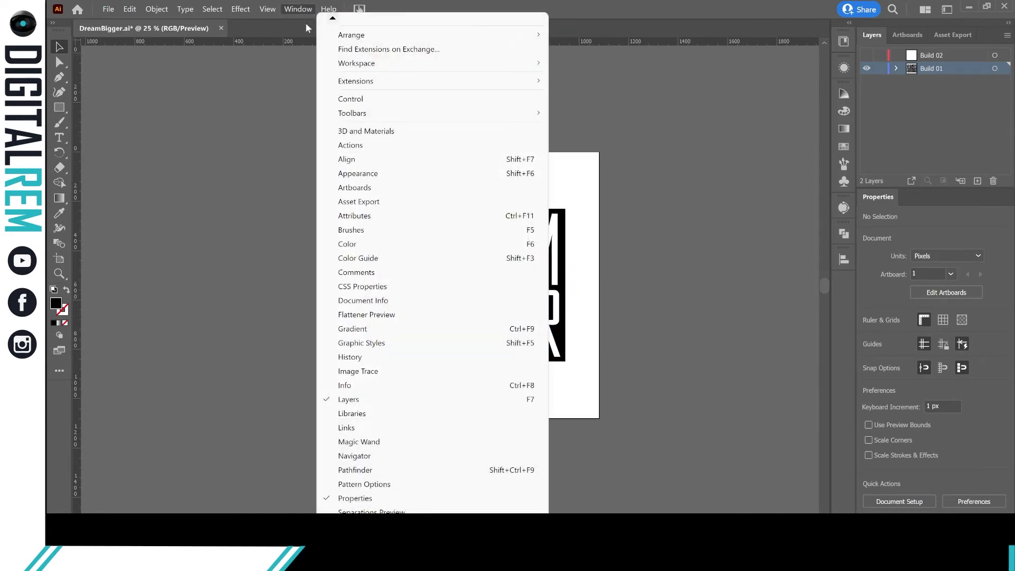
mouse_move(365, 63)
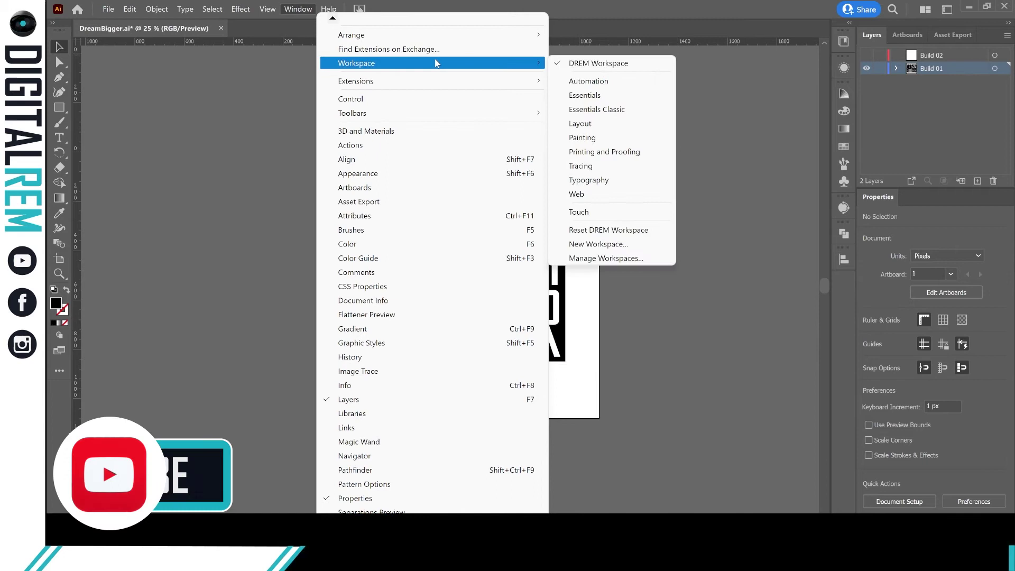
left_click(603, 94)
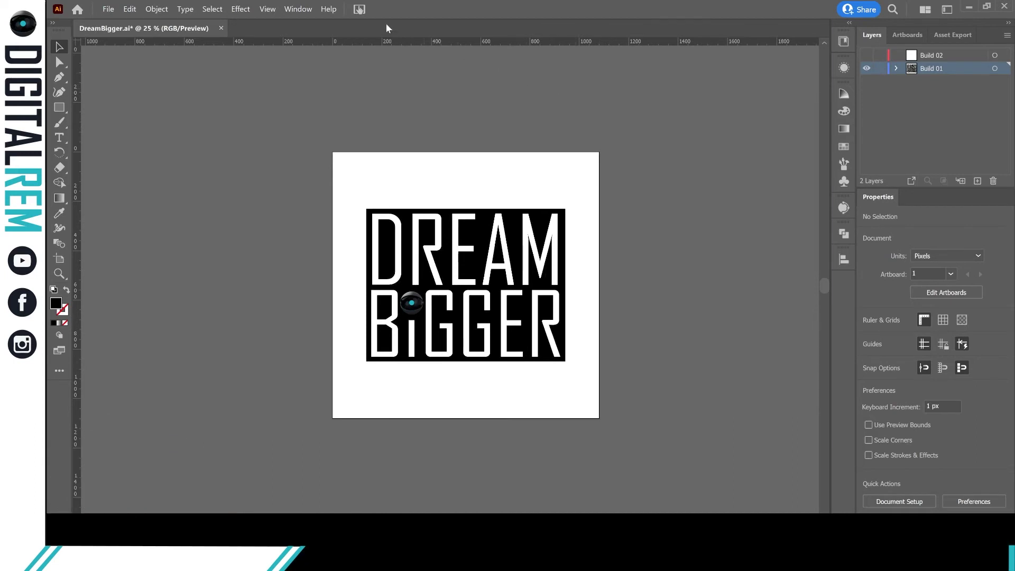
left_click(303, 12)
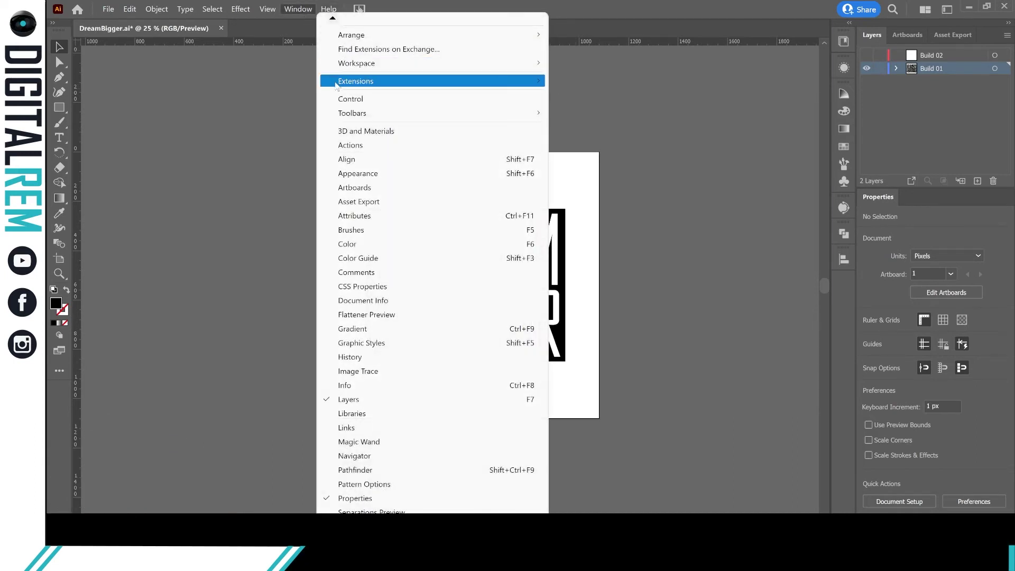
mouse_move(360, 68)
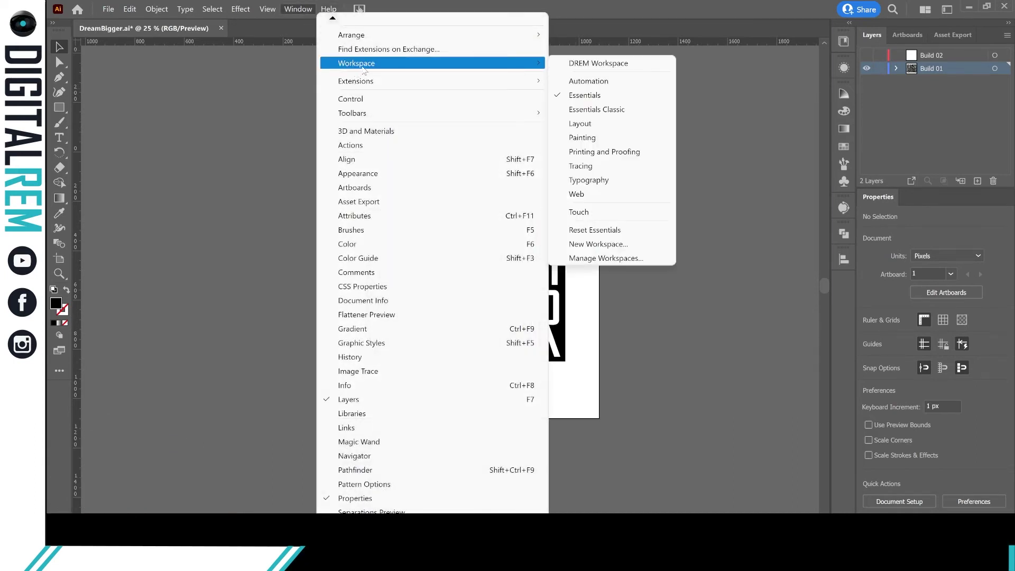
left_click(590, 231)
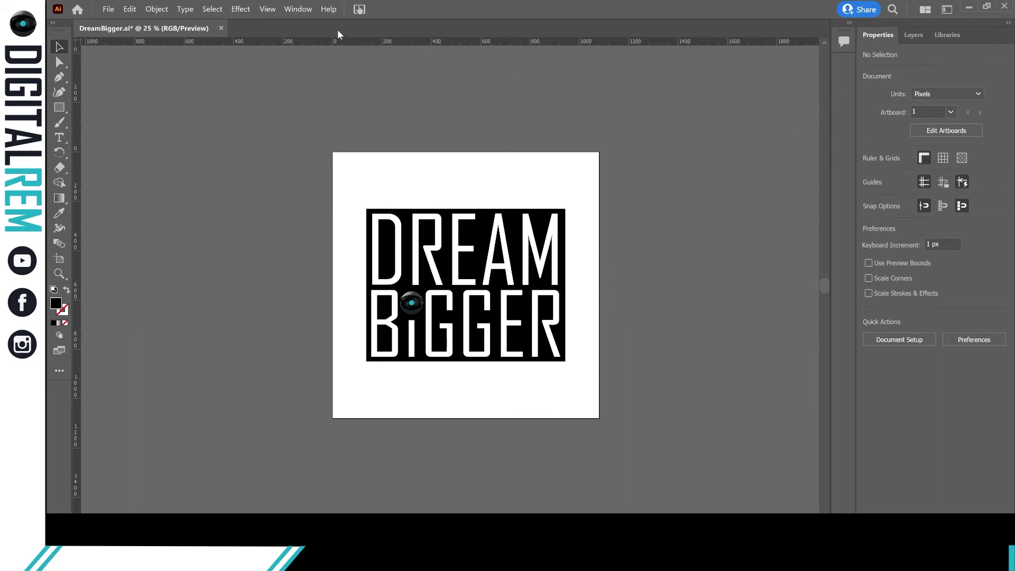
Switch from the Essentials workspace back to the saved DREM Workspace.
left_click(292, 10)
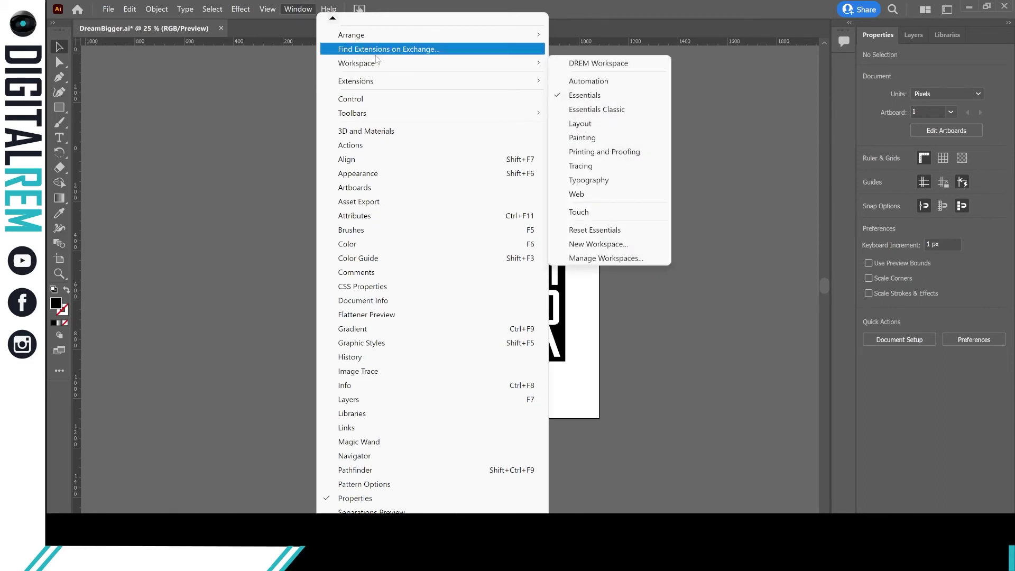
mouse_move(505, 74)
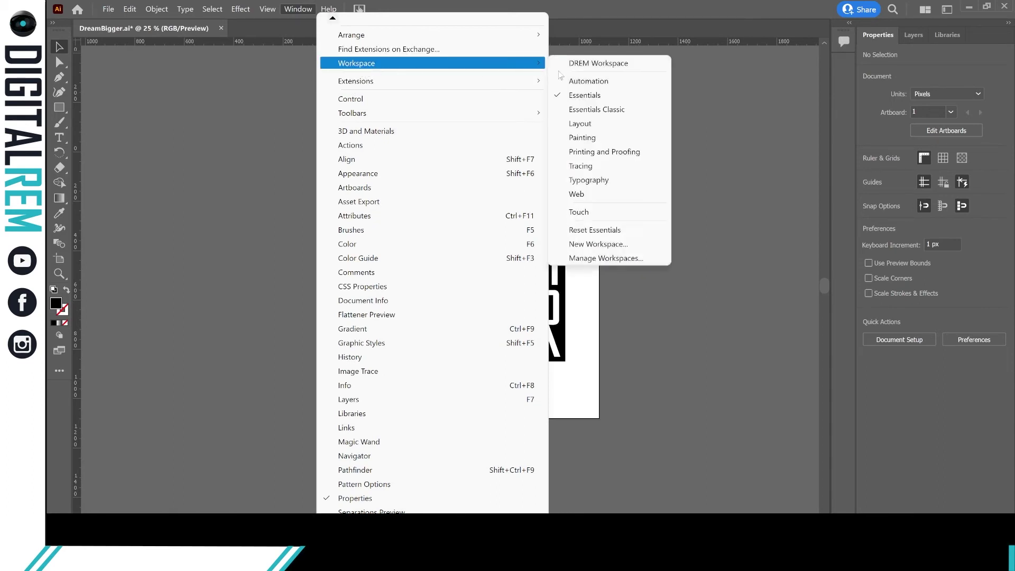
left_click(582, 95)
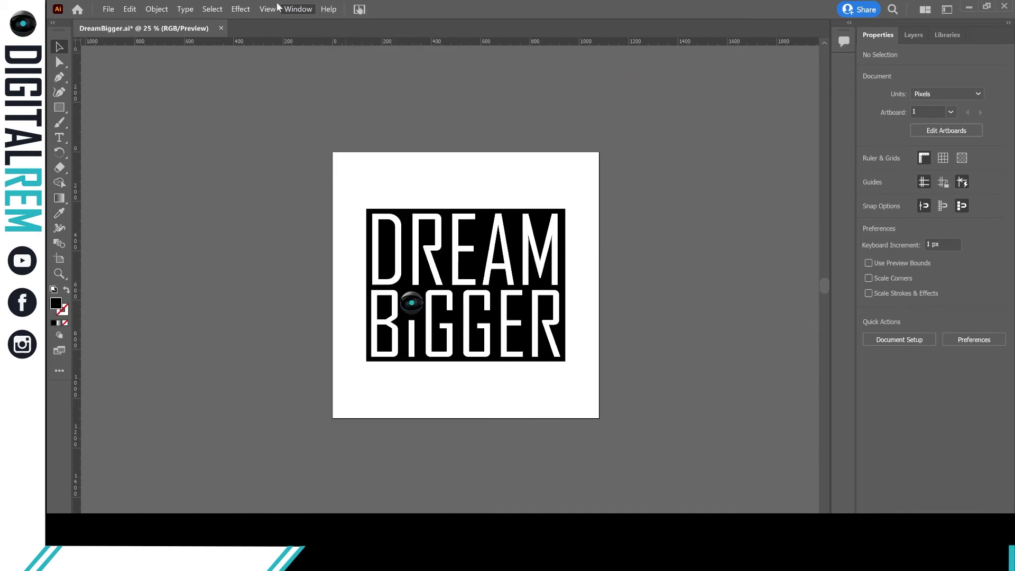
left_click(296, 10)
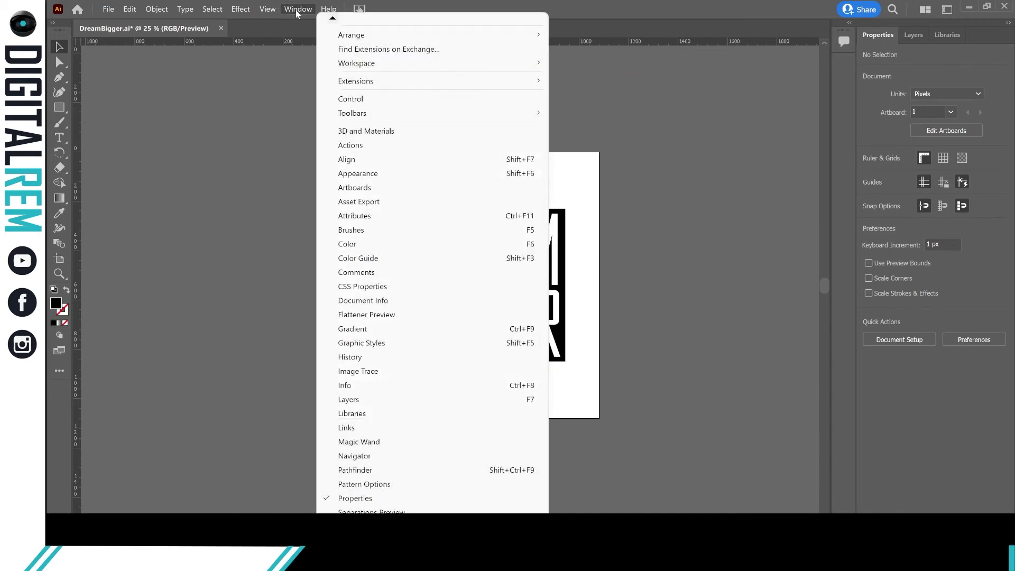
mouse_move(339, 41)
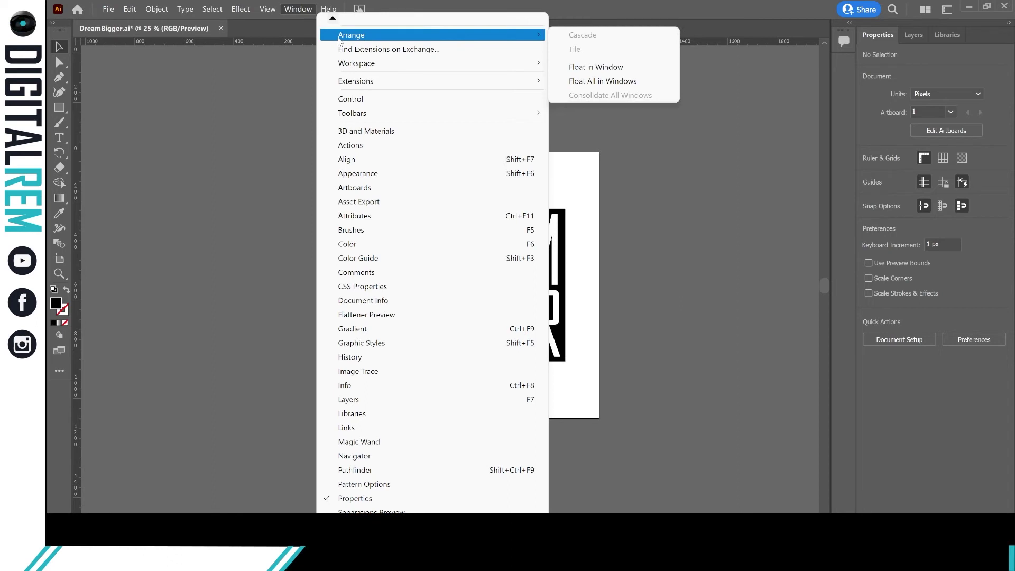
mouse_move(502, 66)
left_click(574, 67)
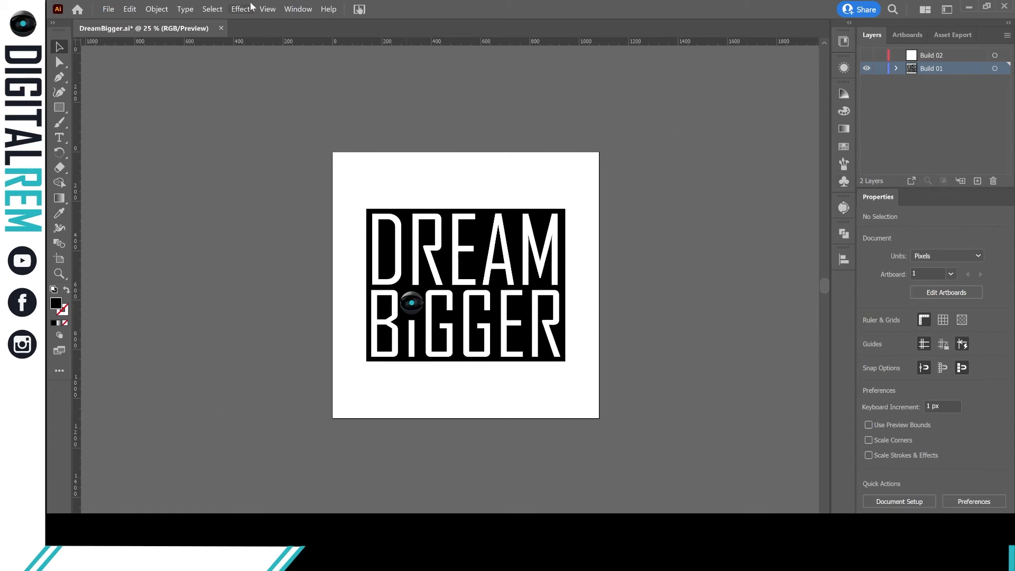
Try to create a new workspace named Essentials, and cancel the dialog.
left_click(298, 9)
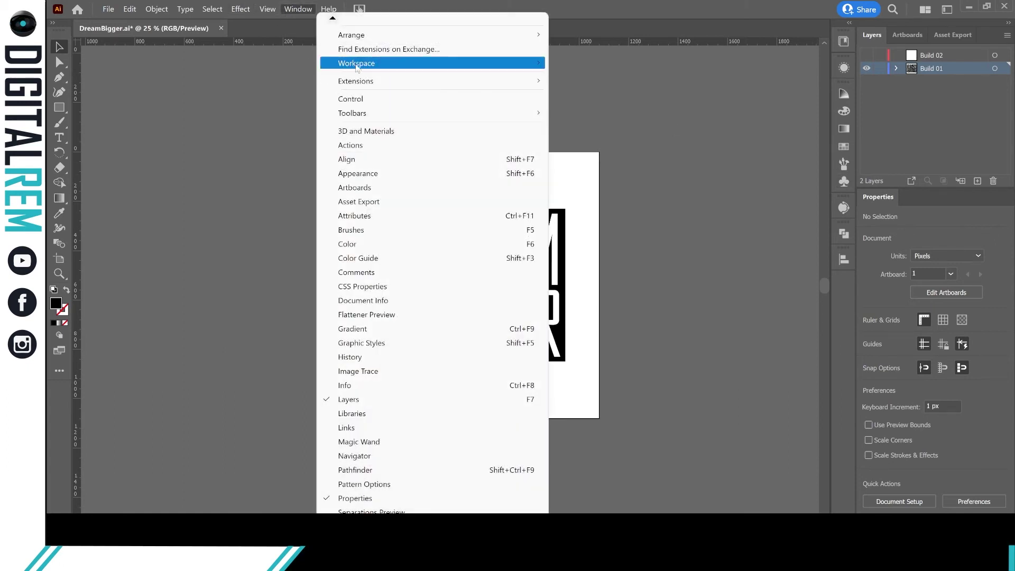
mouse_move(384, 70)
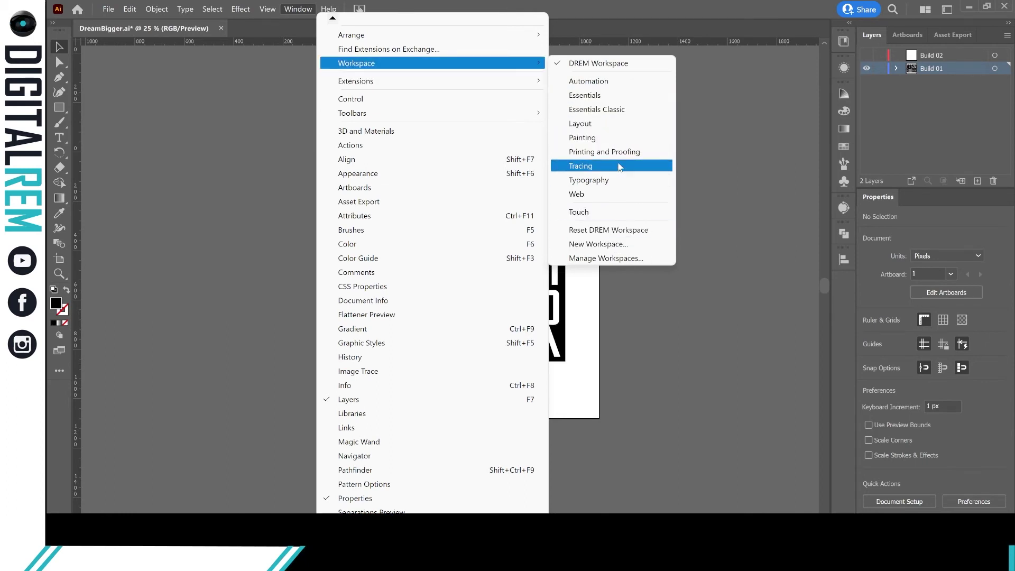
left_click(593, 244)
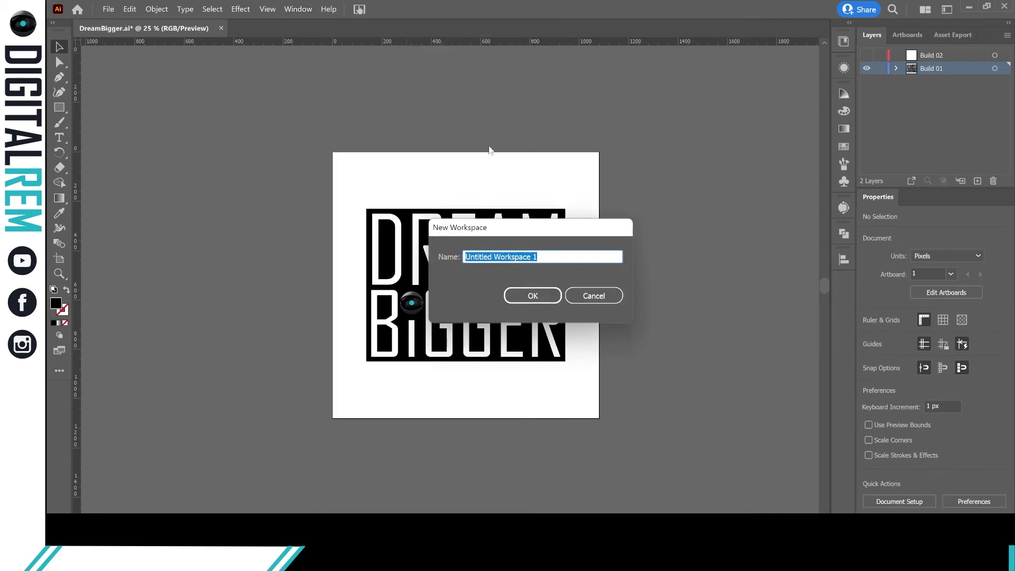
type("Essenti")
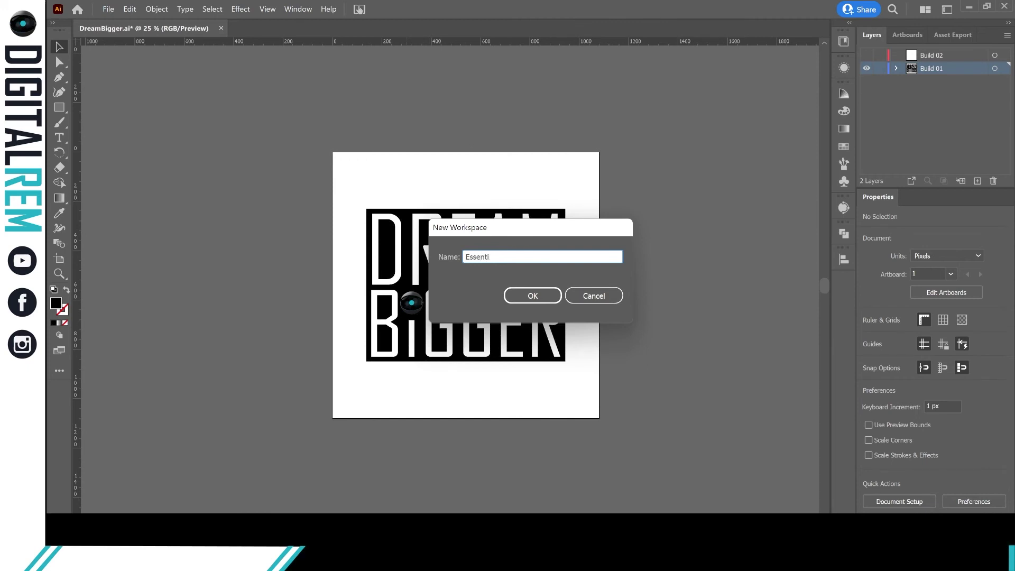
type("als")
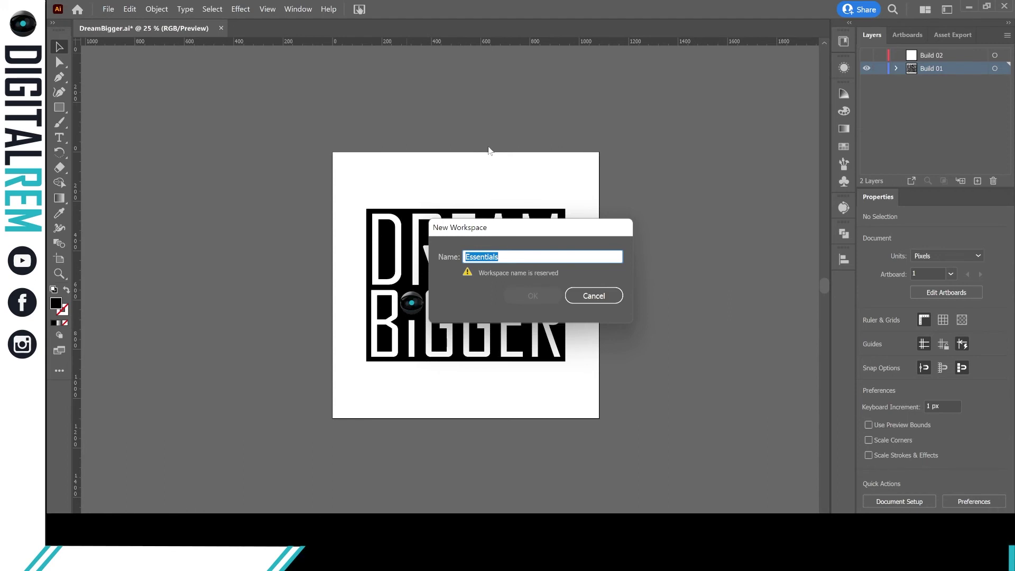
left_click(586, 302)
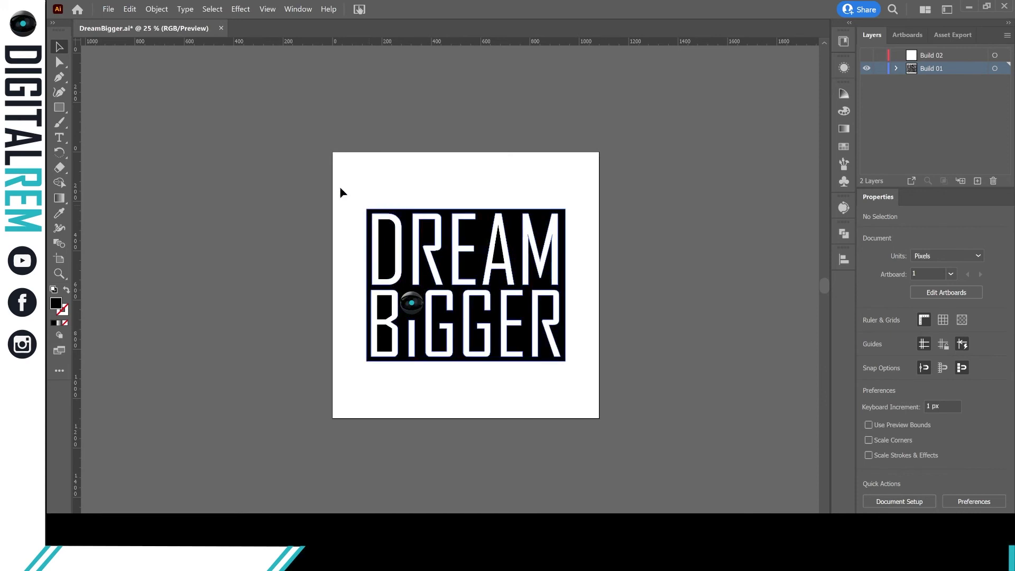
Show the transparency grid behind the DREAM BIGGER artwork using the view options and hide it again.
left_click(268, 9)
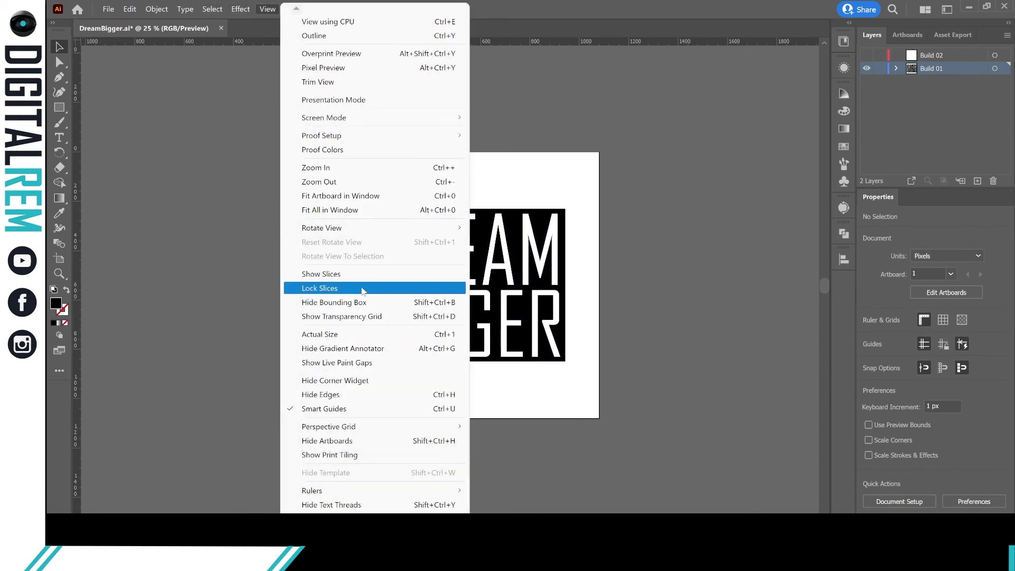
left_click(365, 317)
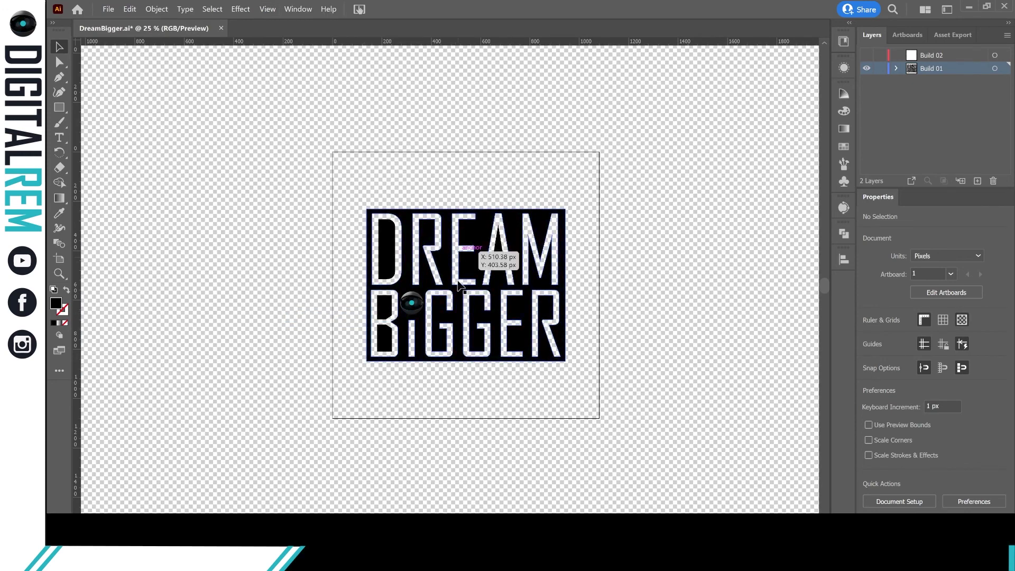
left_click(266, 10)
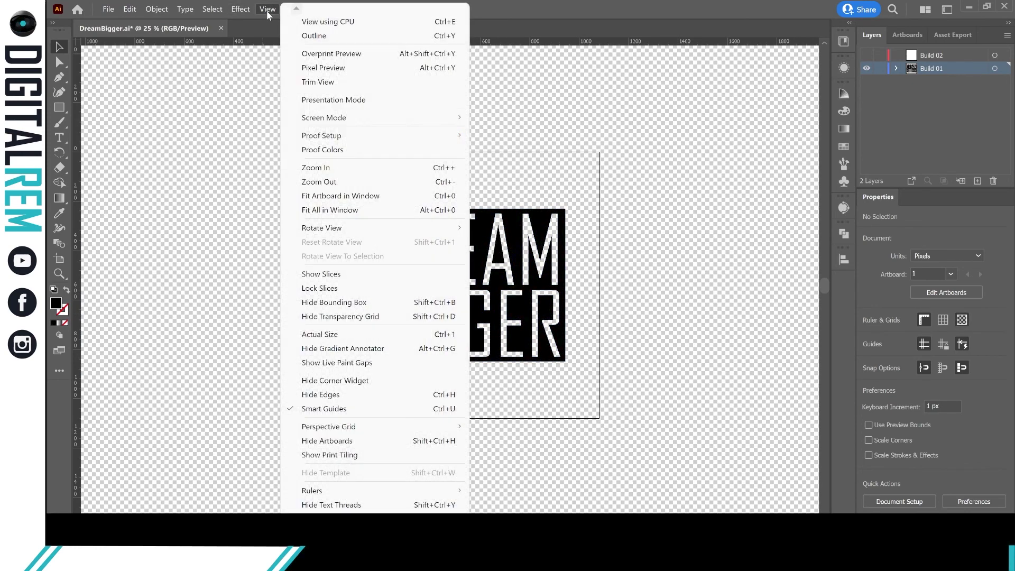
left_click(334, 316)
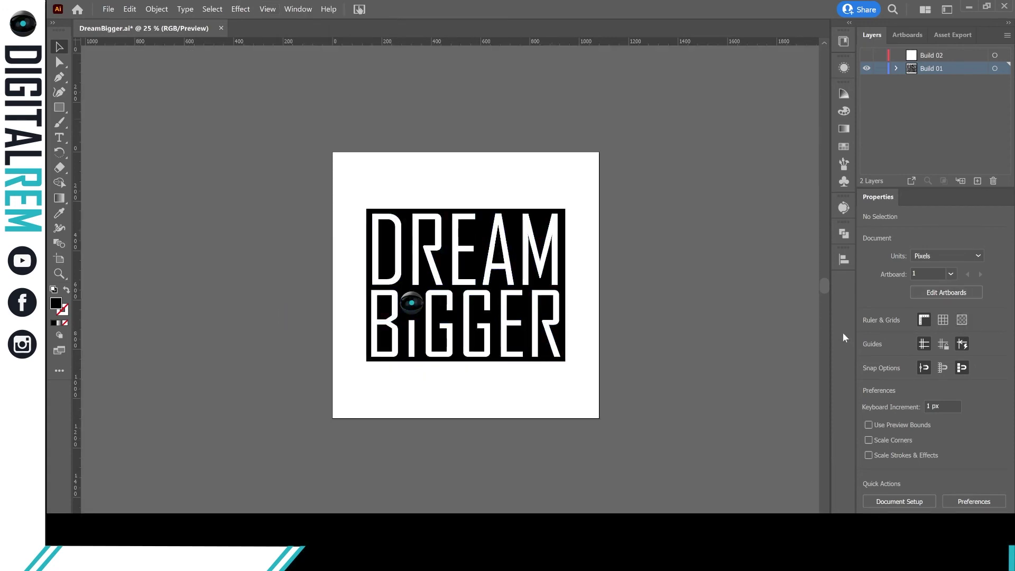
Toggle the transparency grid, rulers and document grid on and off with the Ruler & Grids properties.
left_click(962, 320)
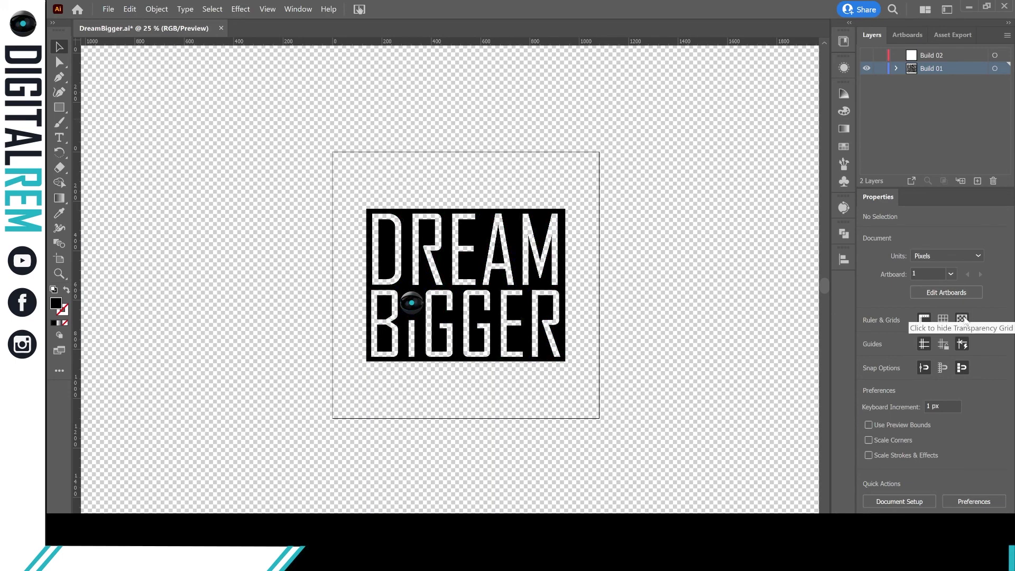
left_click(961, 320)
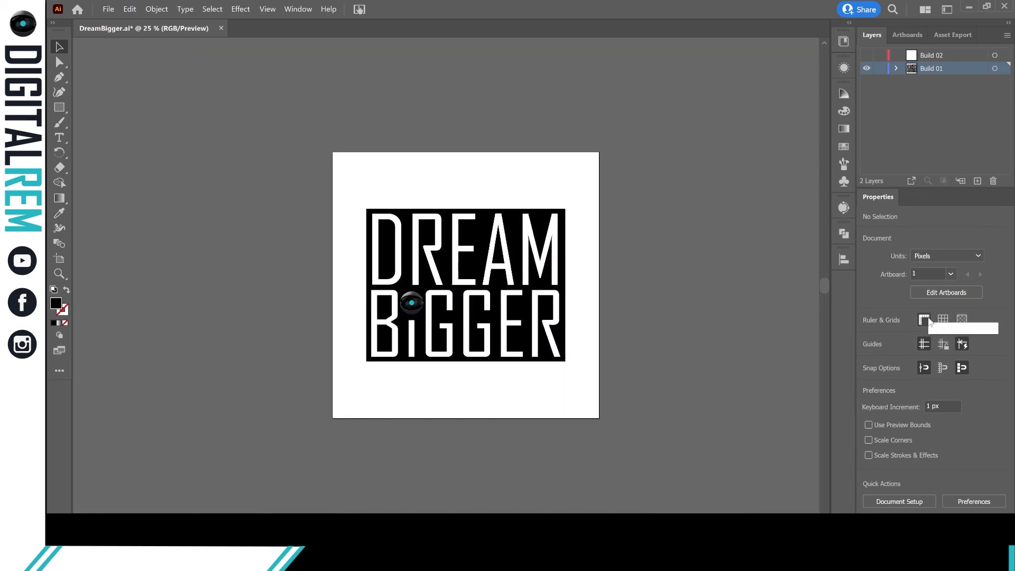
left_click(926, 319)
left_click(943, 320)
left_click(942, 320)
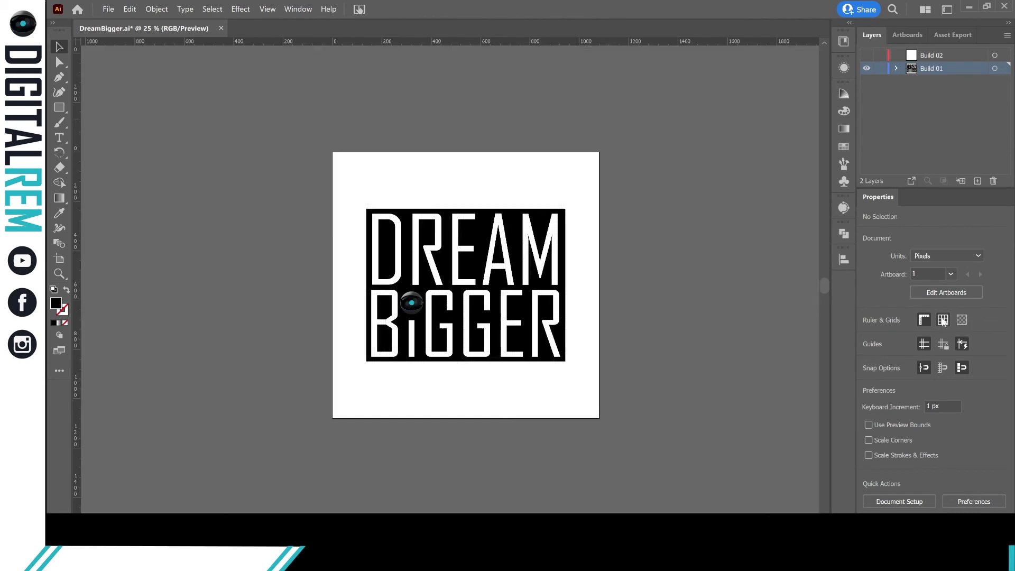